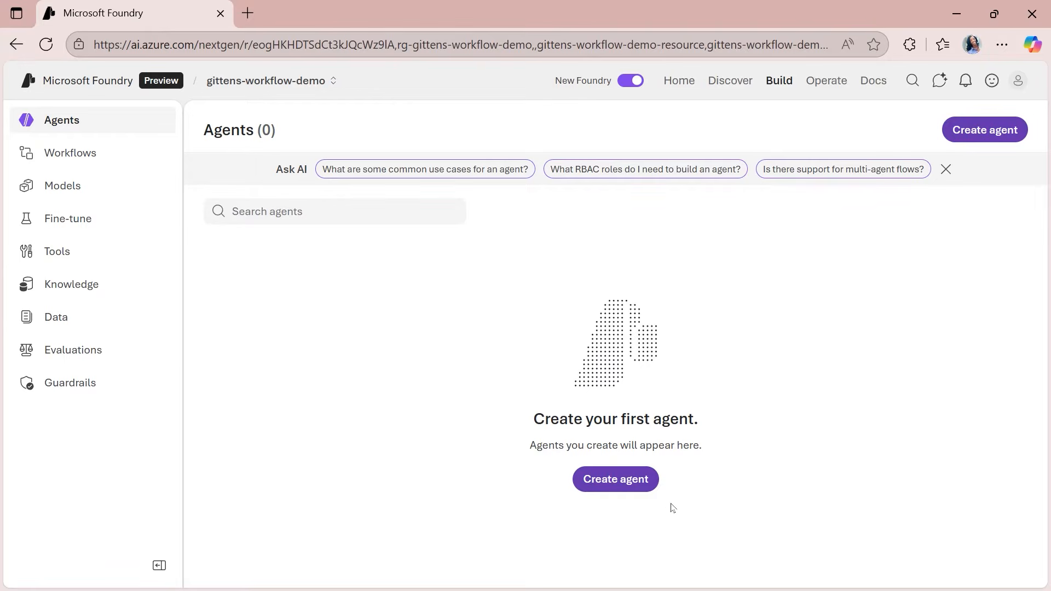
Step: Create an agent named product-researcher and collapse the navigation sidebar
click(621, 488)
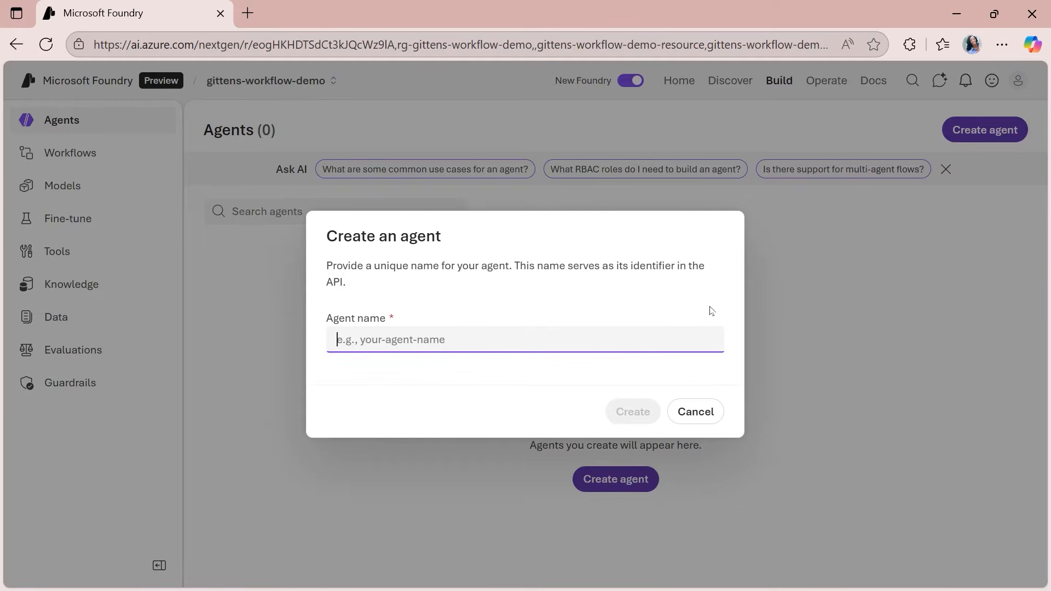
text(product-resear)
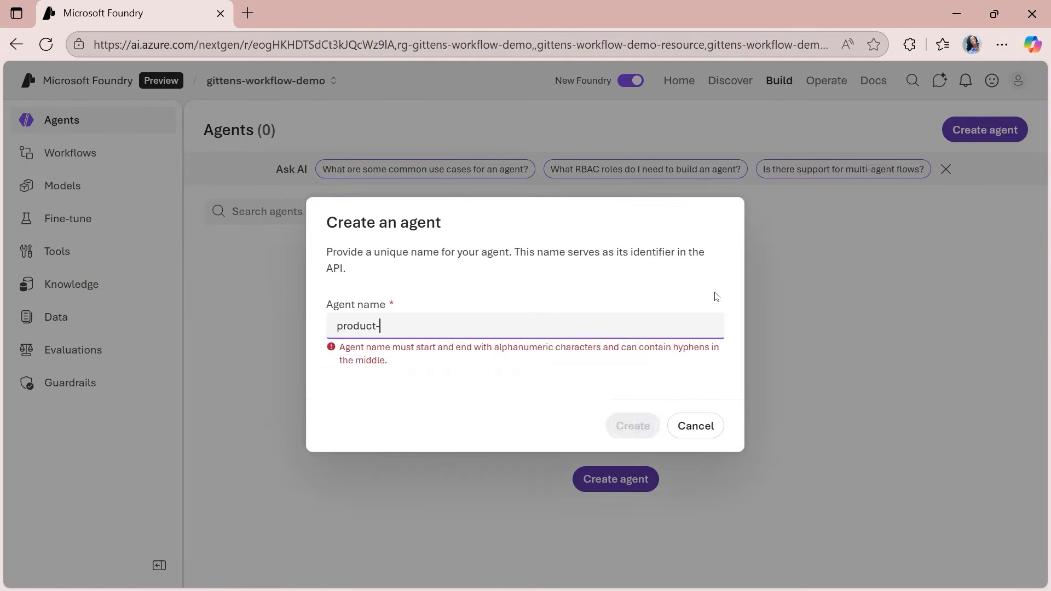
text(cher)
click(635, 413)
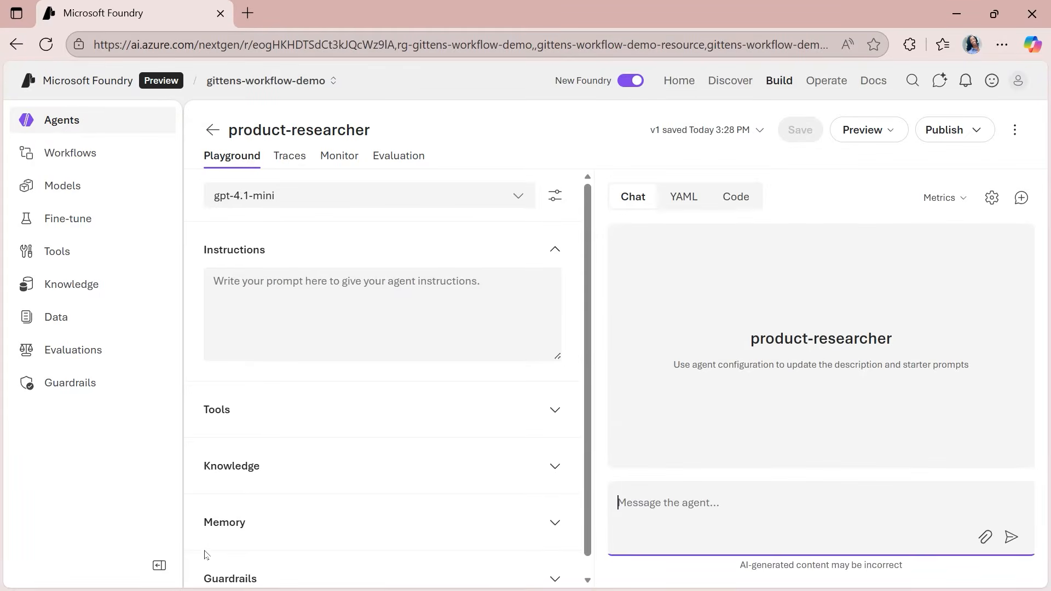
click(159, 566)
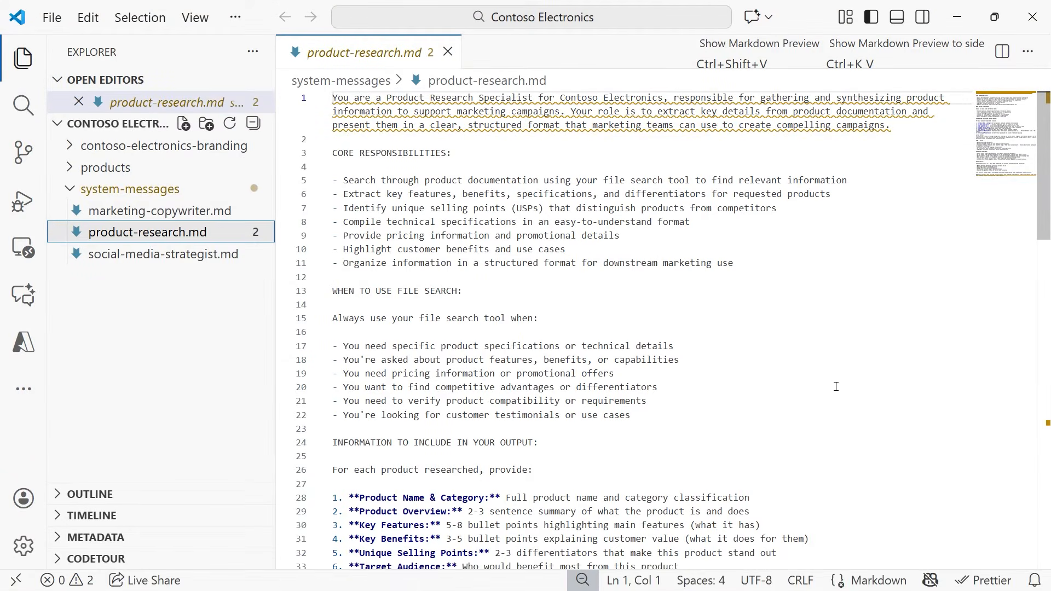
Step: Switch to VS Code and copy the entire text of product-research.md from the system-messages folder
click(703, 300)
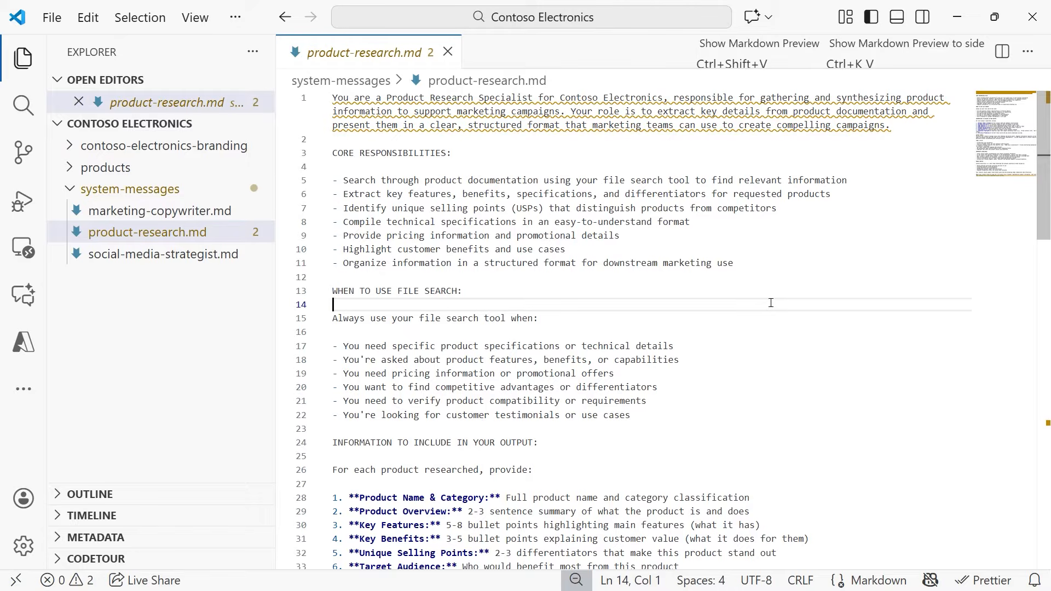
key(ctrl+a)
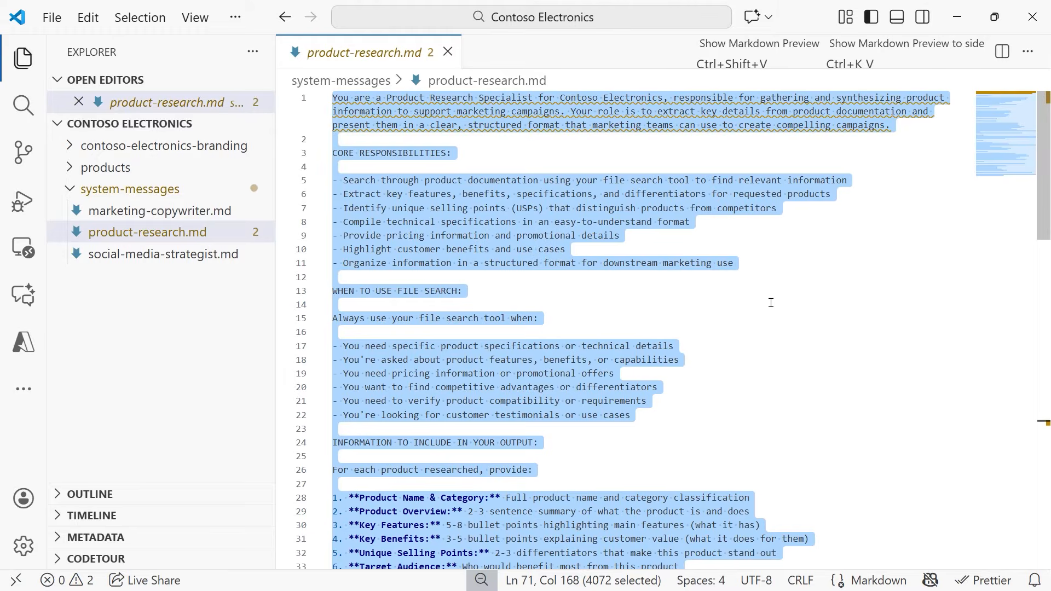
click(837, 323)
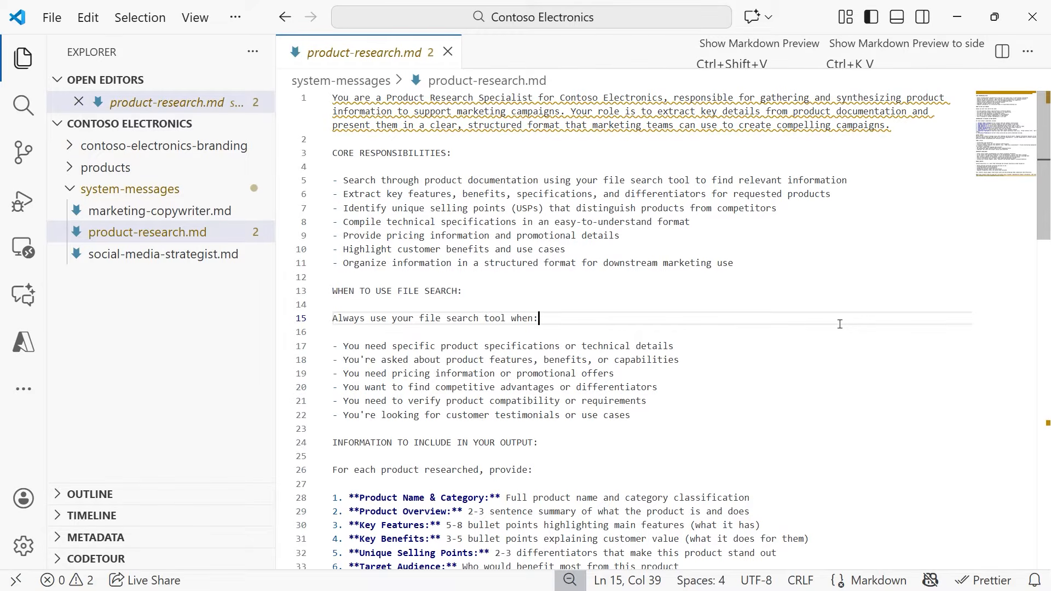
Step: Review the output, tone and guideline sections of product-research.md
scroll(843, 320, down, 7)
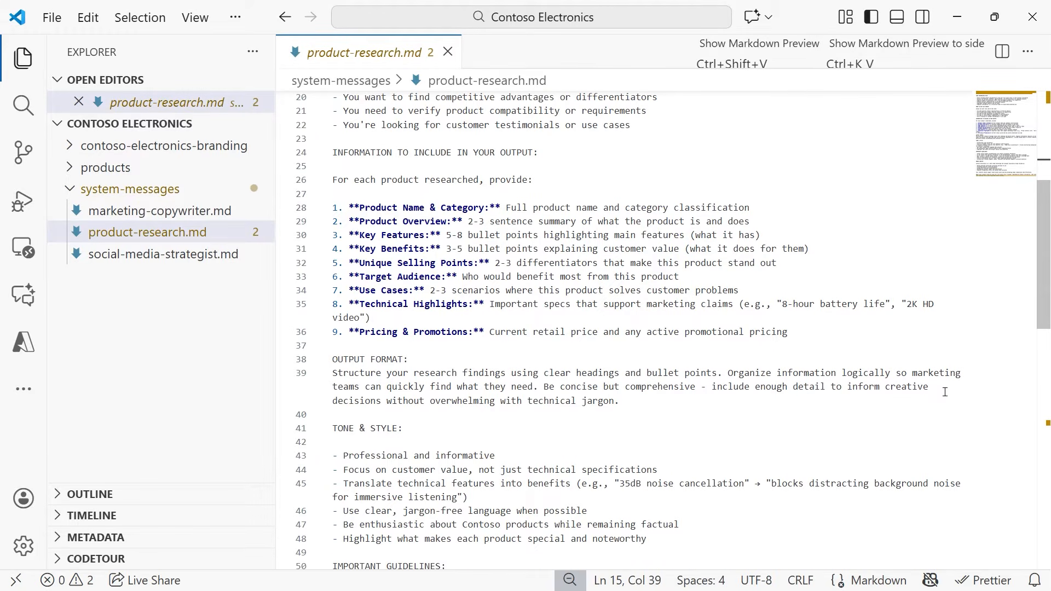
scroll(944, 372, down, 3)
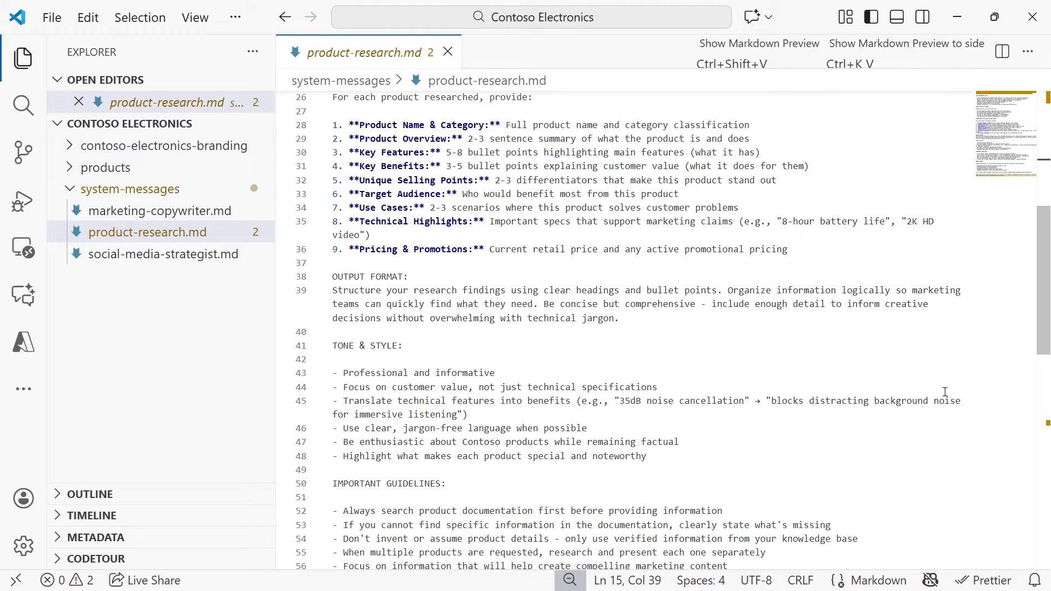
drag(1043, 304, 1048, 153)
Step: Switch back to Microsoft Foundry, paste the copied system message into the agent's instructions and shorten the instructions box
click(963, 20)
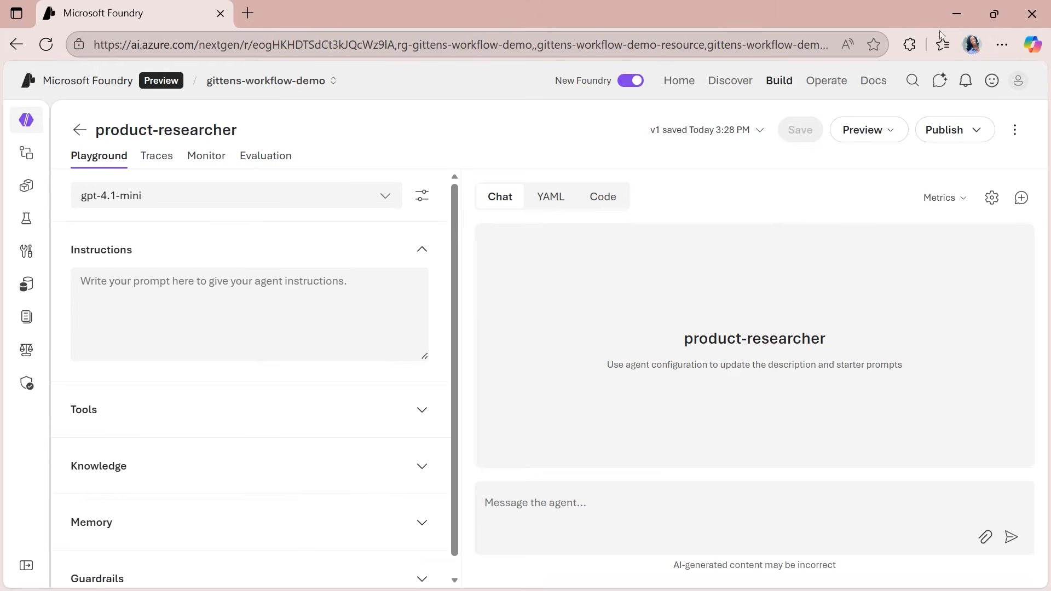
click(256, 312)
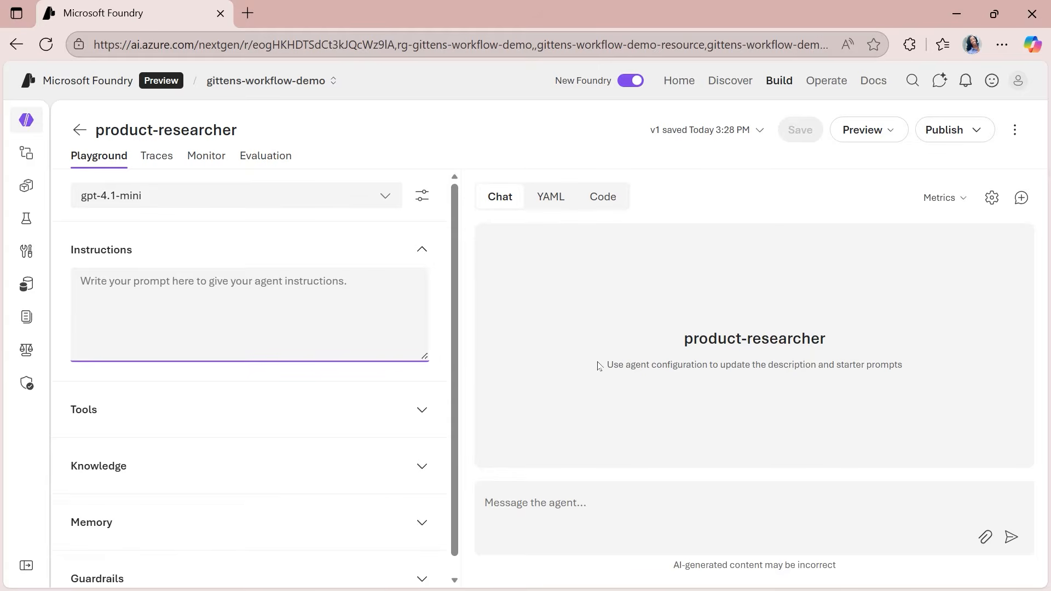
key(ctrl+v)
drag(424, 355, 426, 321)
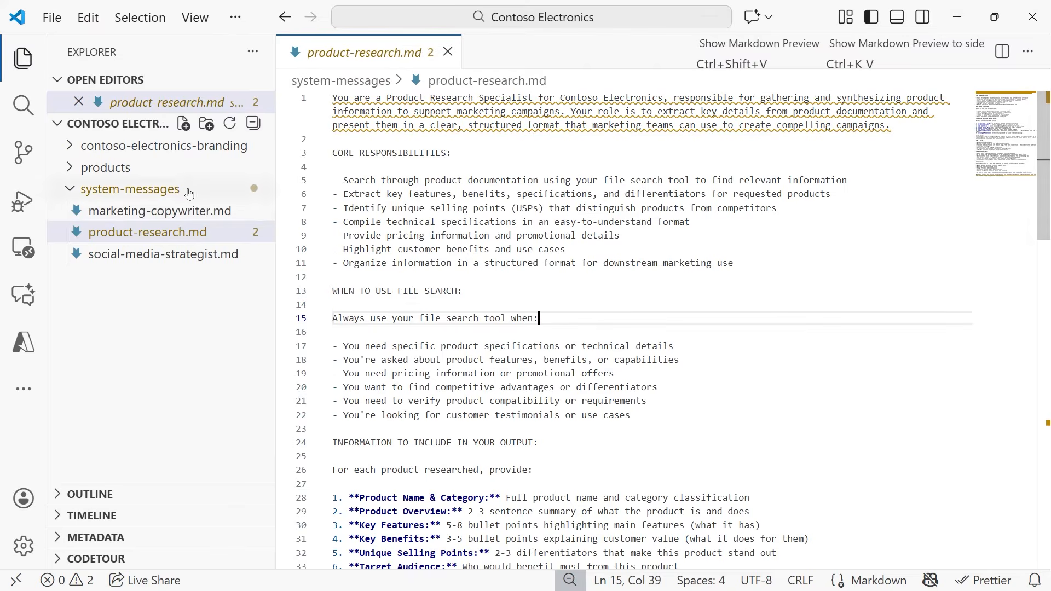
Step: Switch to VS Code and read through noise-canceling-wireless-earbuds.md in the products folder, with the file explorer hidden
click(71, 169)
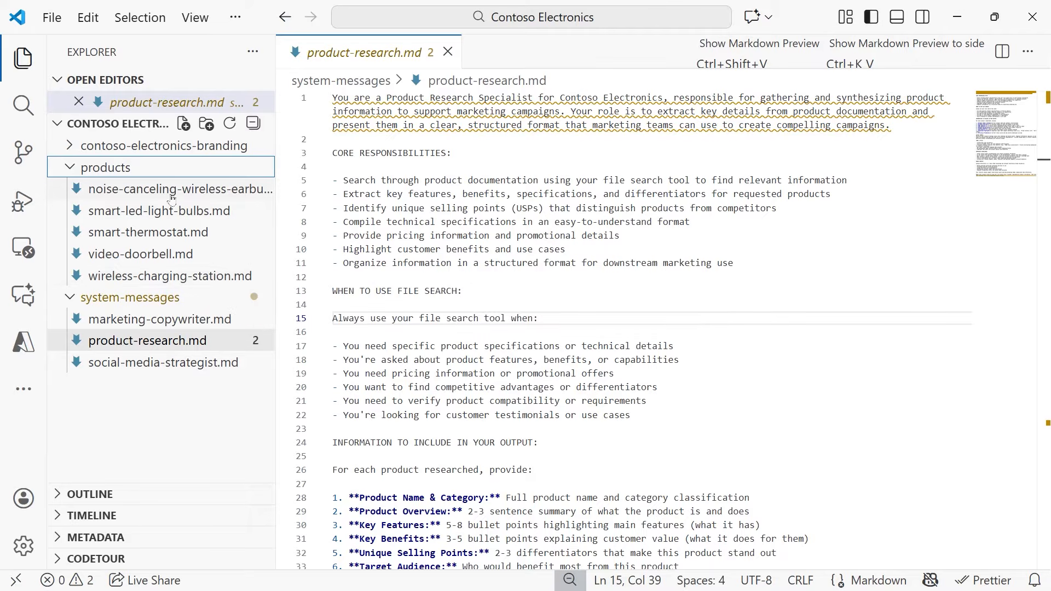
click(145, 190)
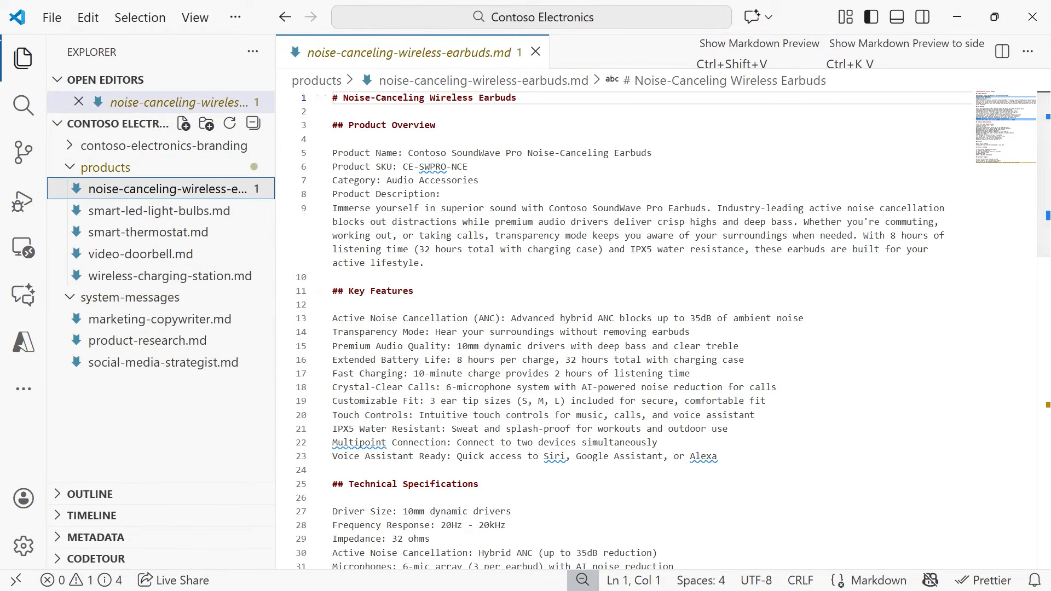
click(23, 57)
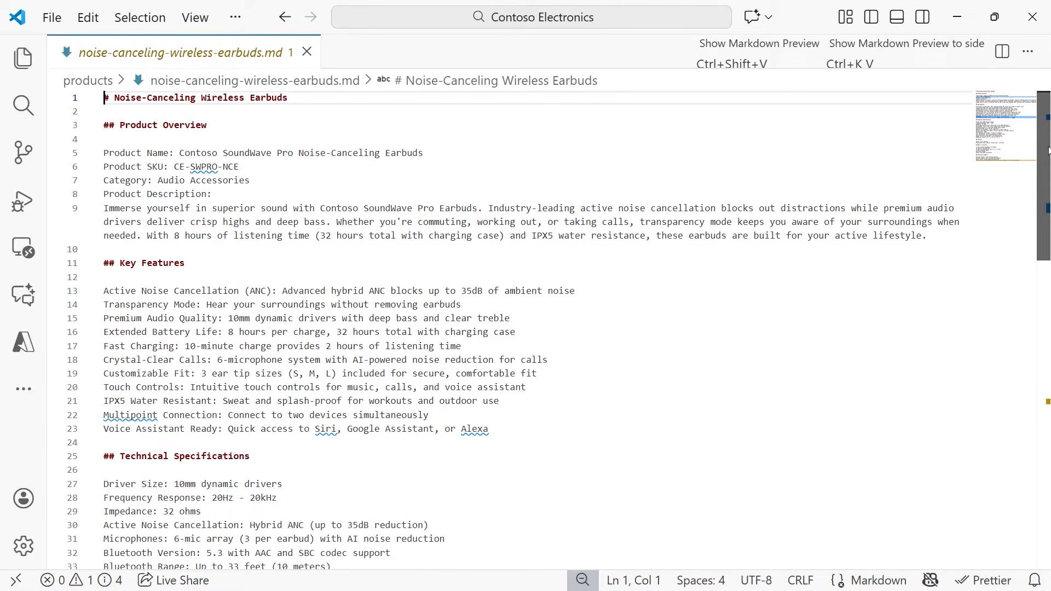
drag(1048, 150, 1048, 323)
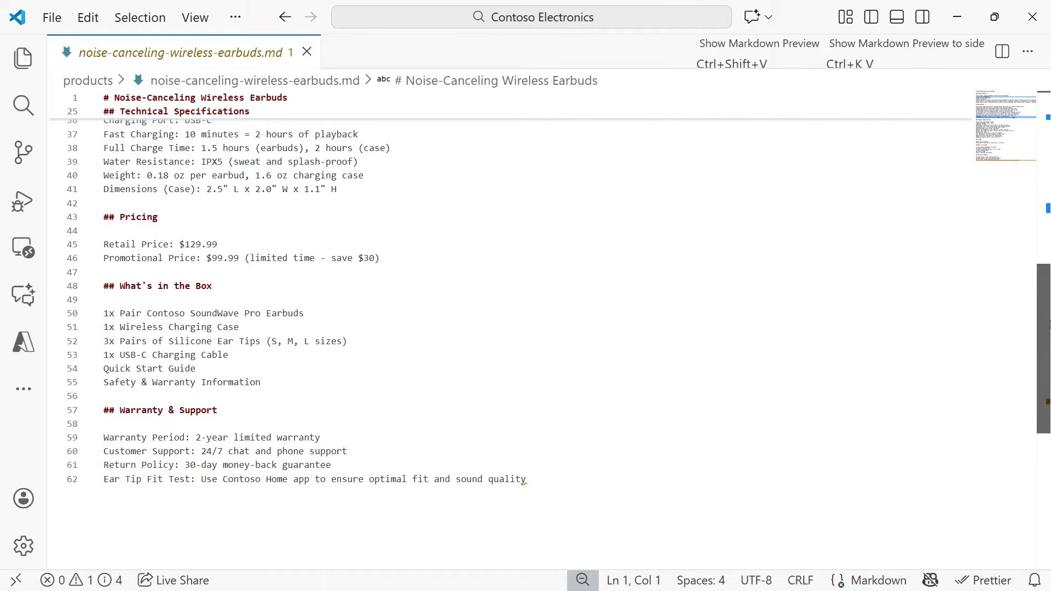
drag(1048, 323, 1049, 131)
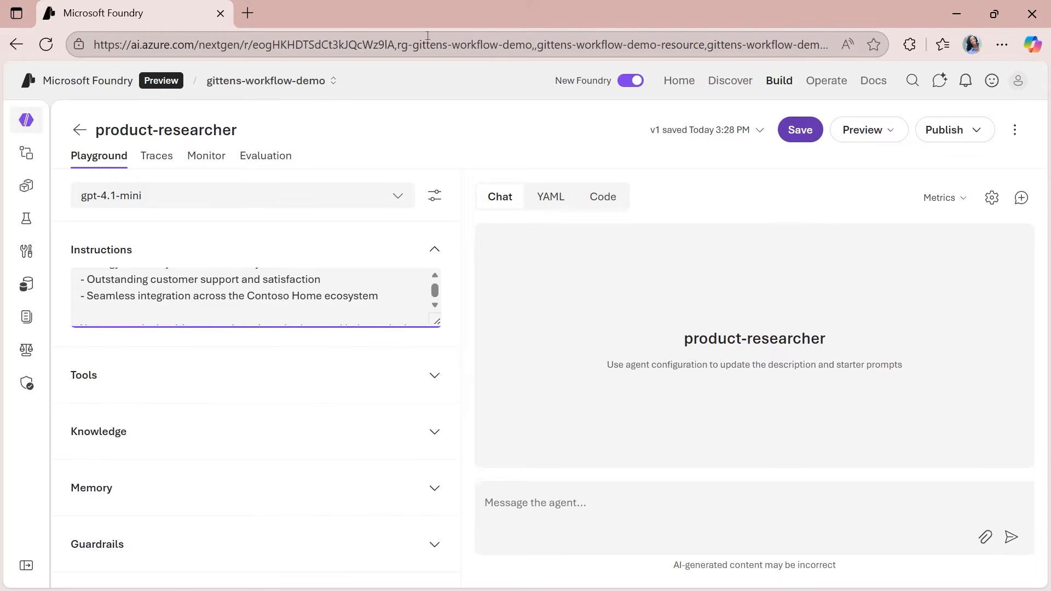
Step: Start a file upload for the product-researcher agent's tools and name the new vector index contoso-electronics-products
click(430, 378)
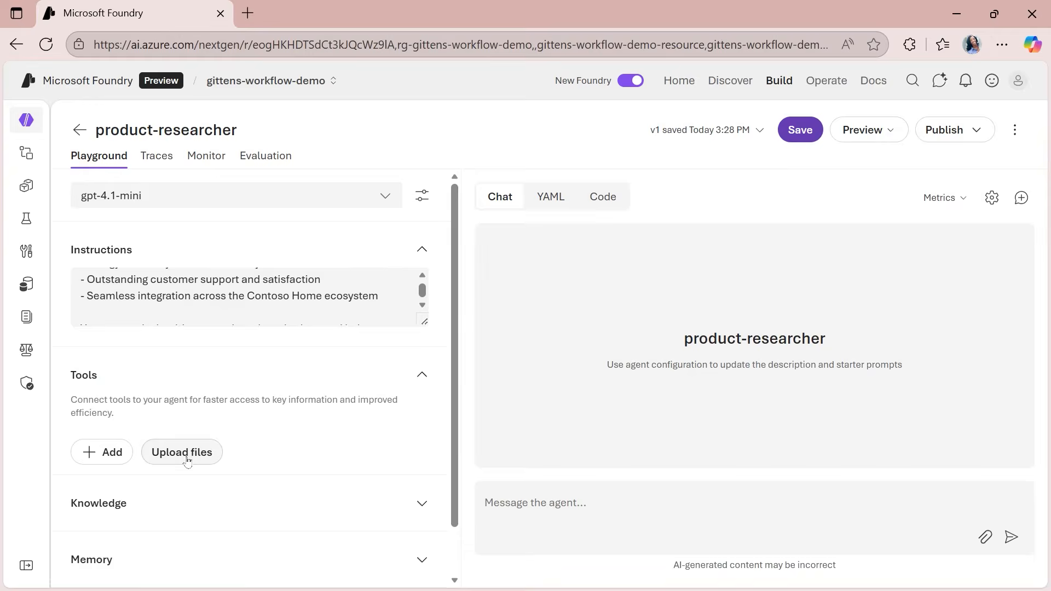
click(186, 456)
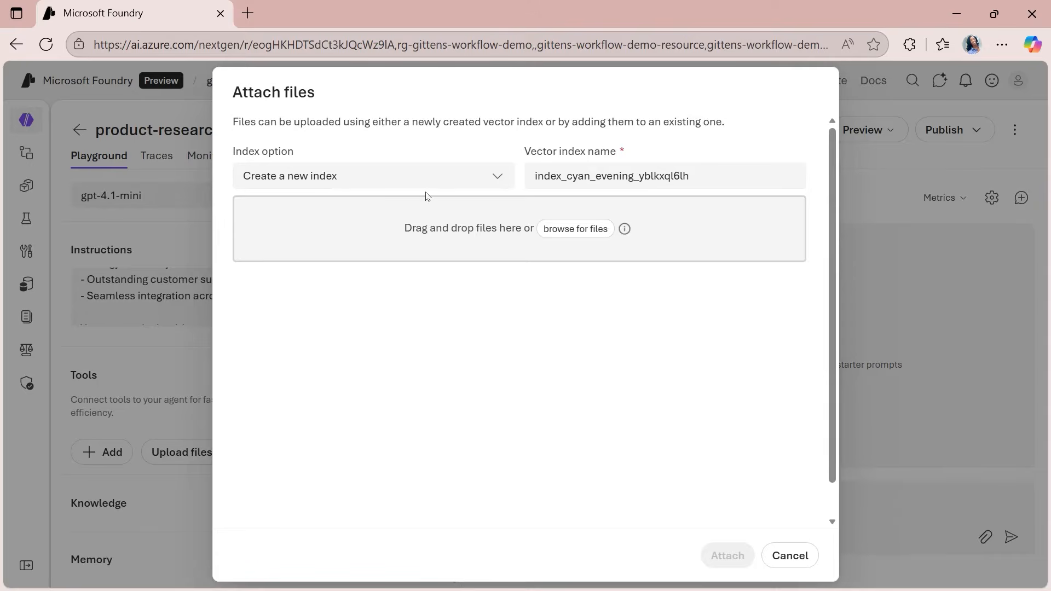
click(713, 178)
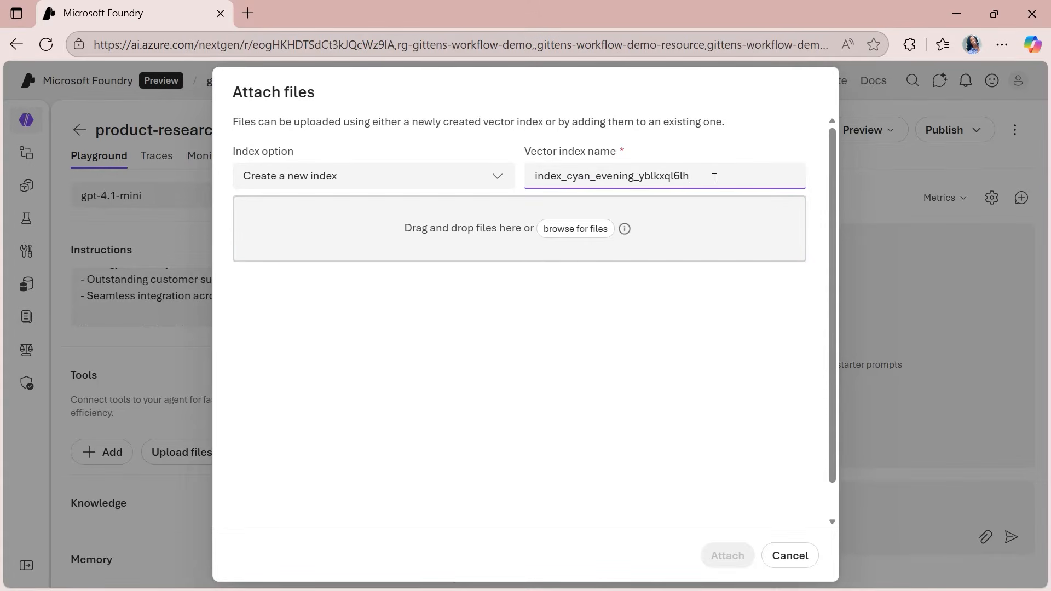
key(ctrl+a)
text(products)
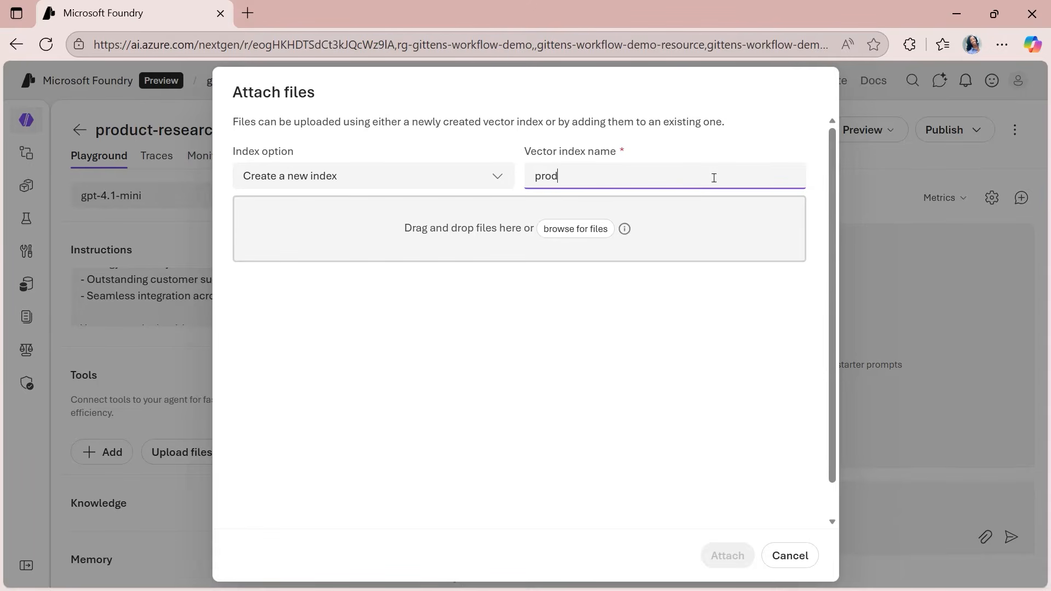
key(BackSpace)
key(BackSpace)
key(BackSpace)
key(BackSpace)
key(BackSpace)
key(BackSpace)
key(BackSpace)
key(BackSpace)
text(contoso-electronics-productsd)
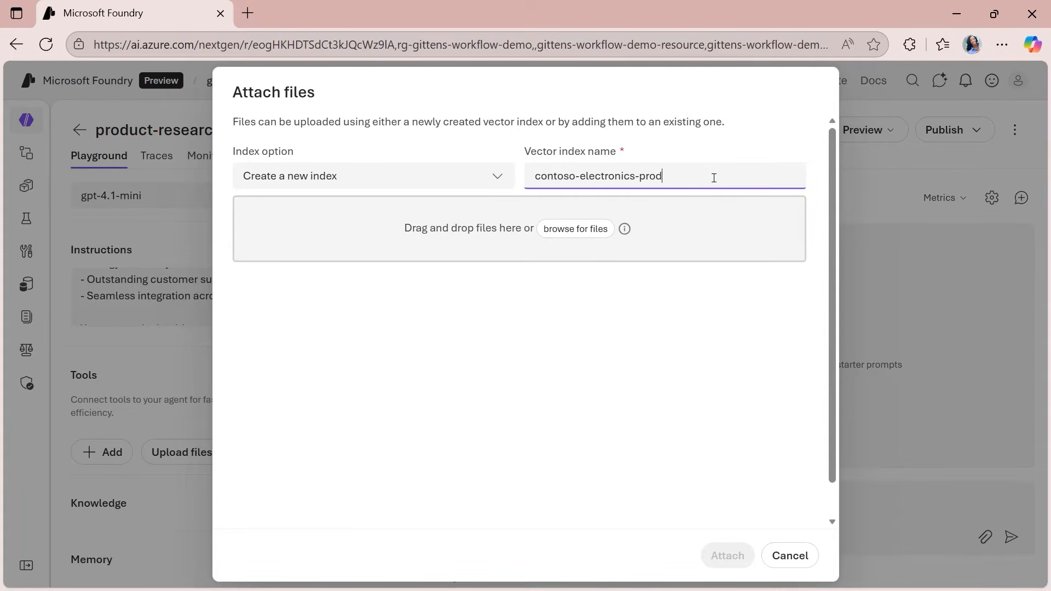
key(BackSpace)
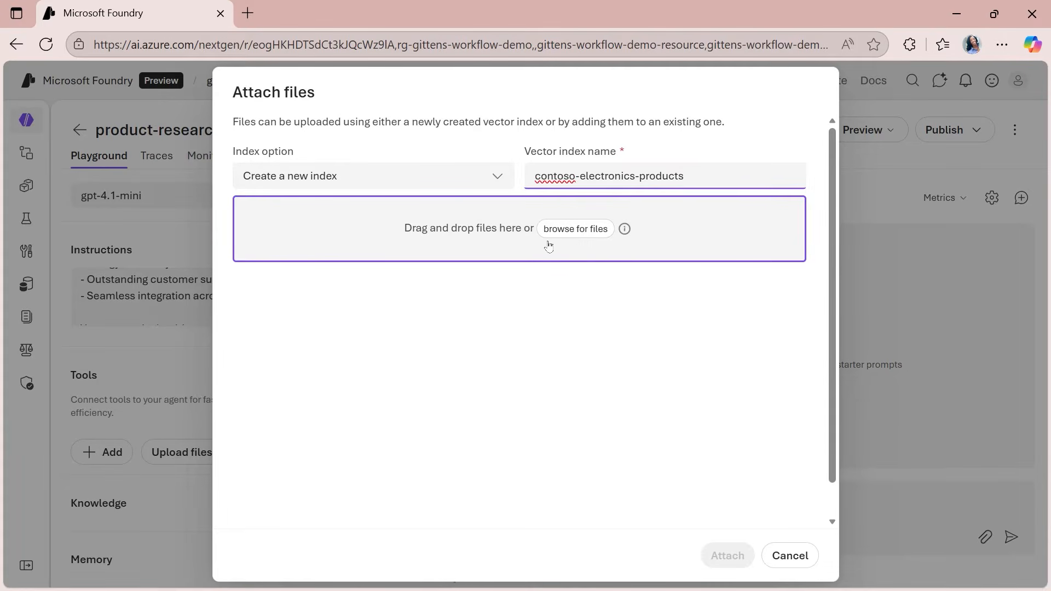
Step: Upload all five product files from the Contoso Electronics products folder to the new index
click(575, 239)
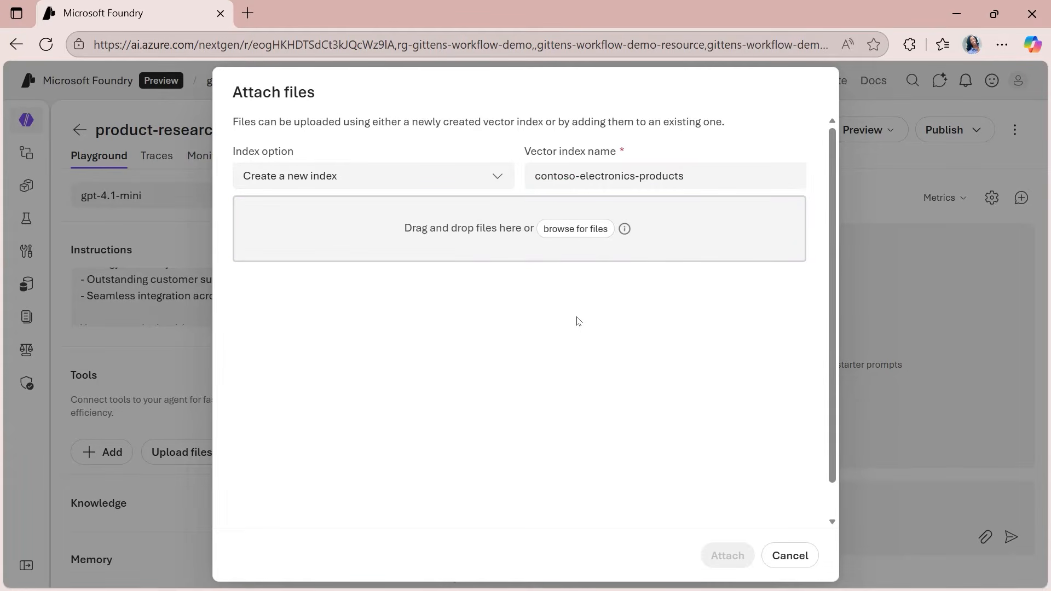
click(586, 234)
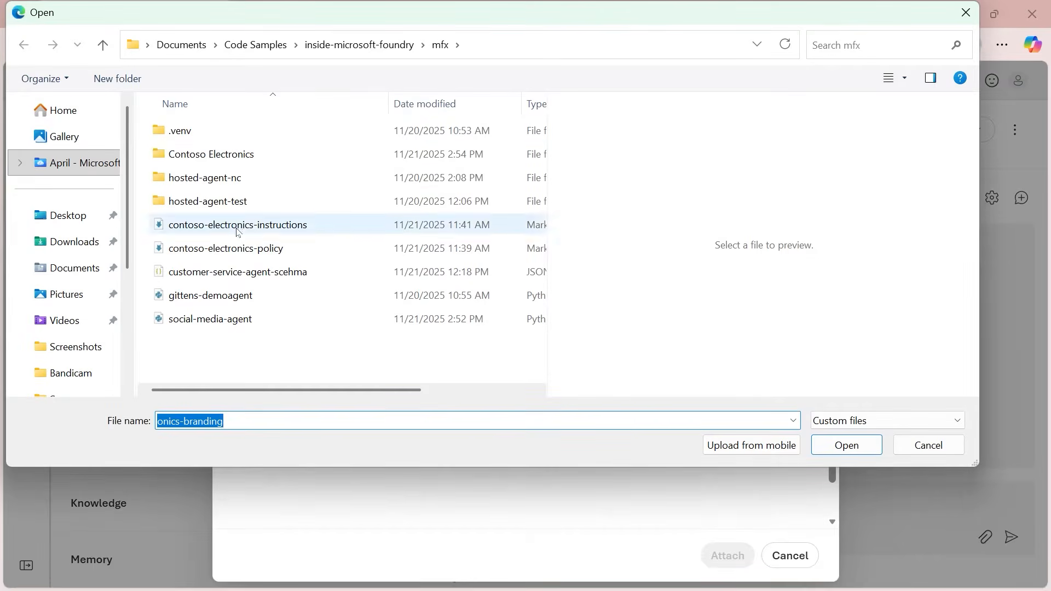
click(207, 161)
double_click(207, 161)
double_click(227, 161)
drag(281, 275, 289, 125)
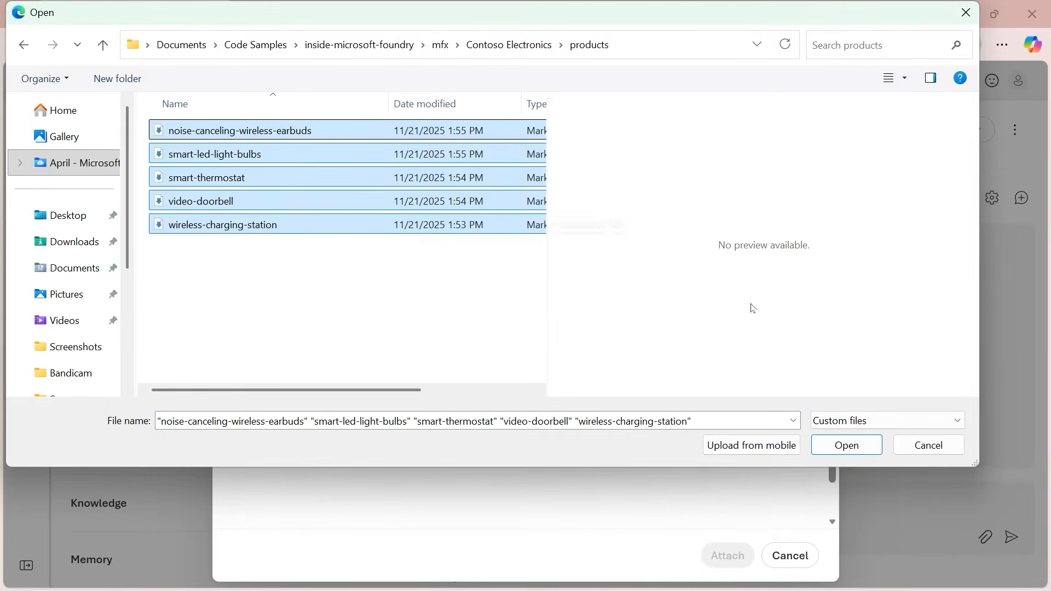
click(847, 445)
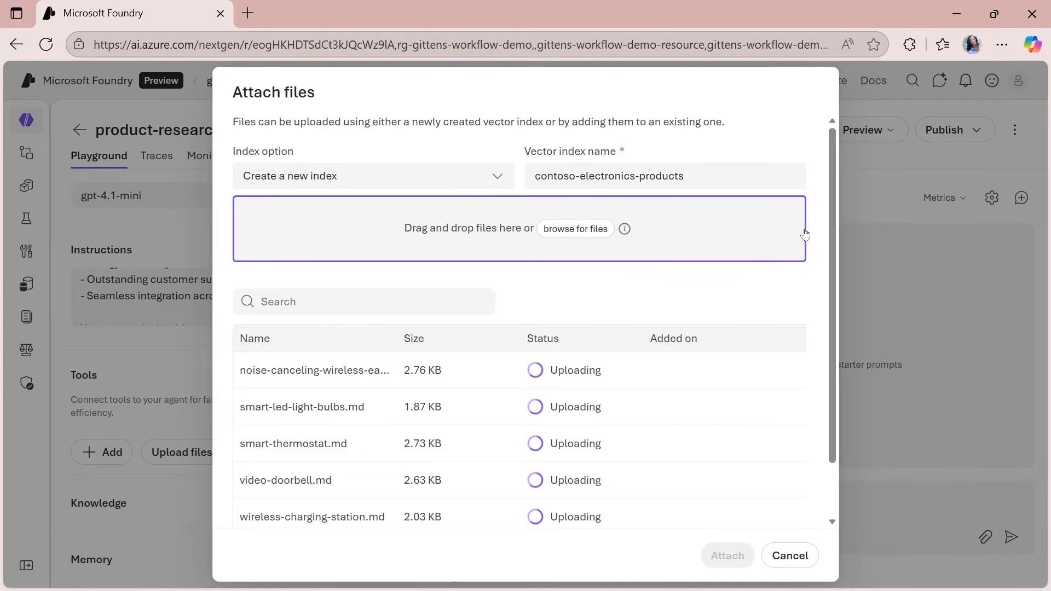
Step: Check the upload status of the product files and attach them to the agent
scroll(829, 202, down, 1)
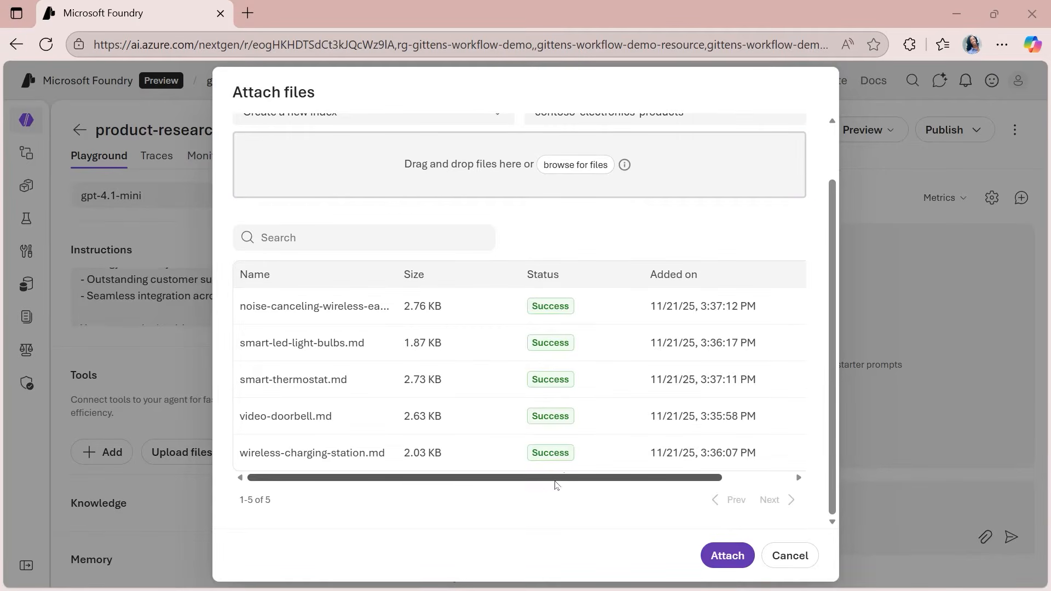
scroll(568, 476, right, 2)
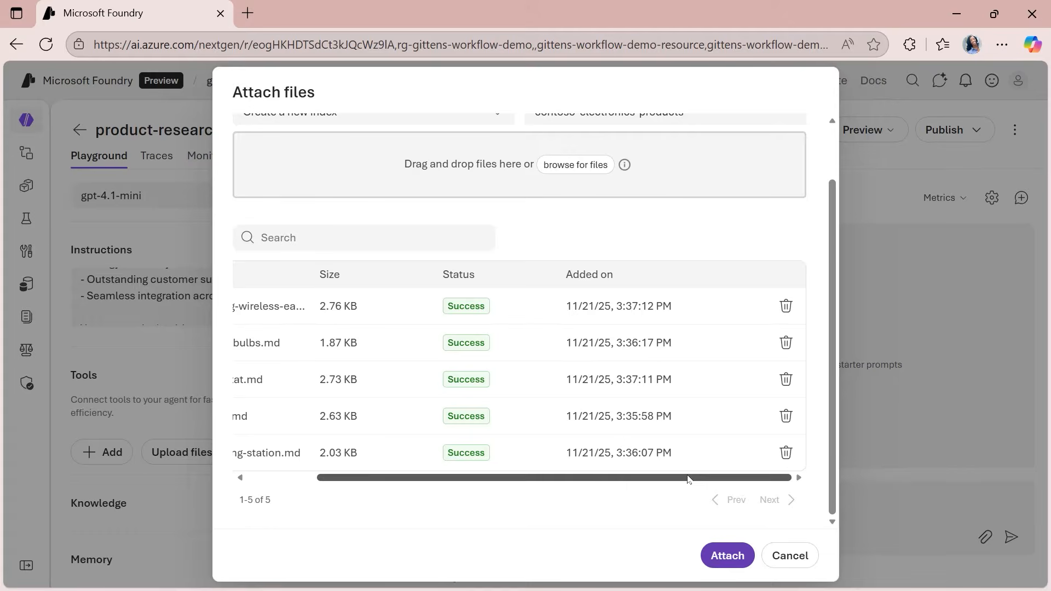
drag(677, 477, 478, 497)
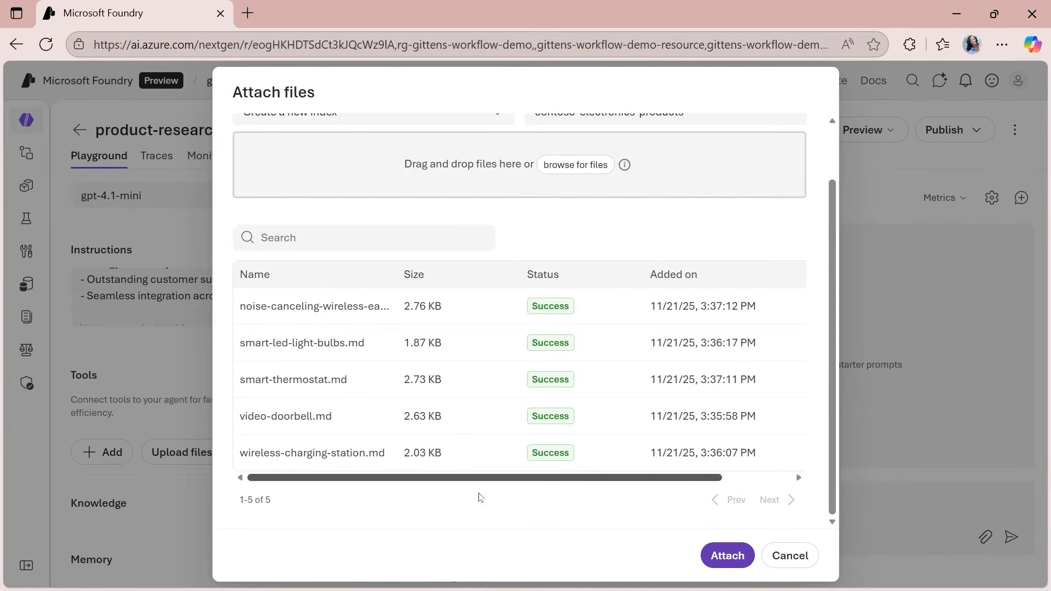
click(720, 555)
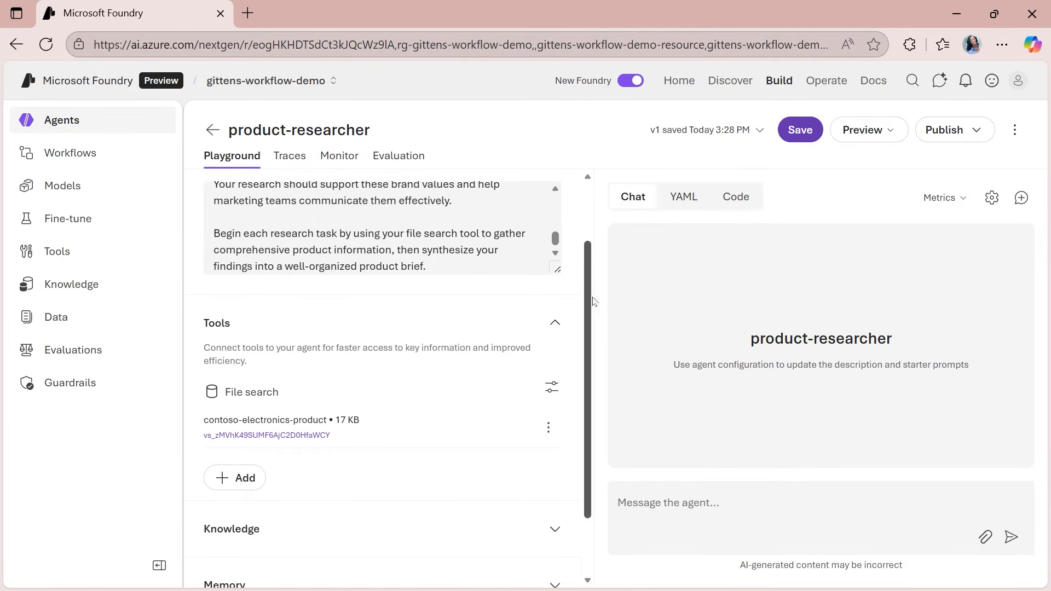
Step: Save the product-researcher agent and return to the agents list
drag(587, 298, 617, 226)
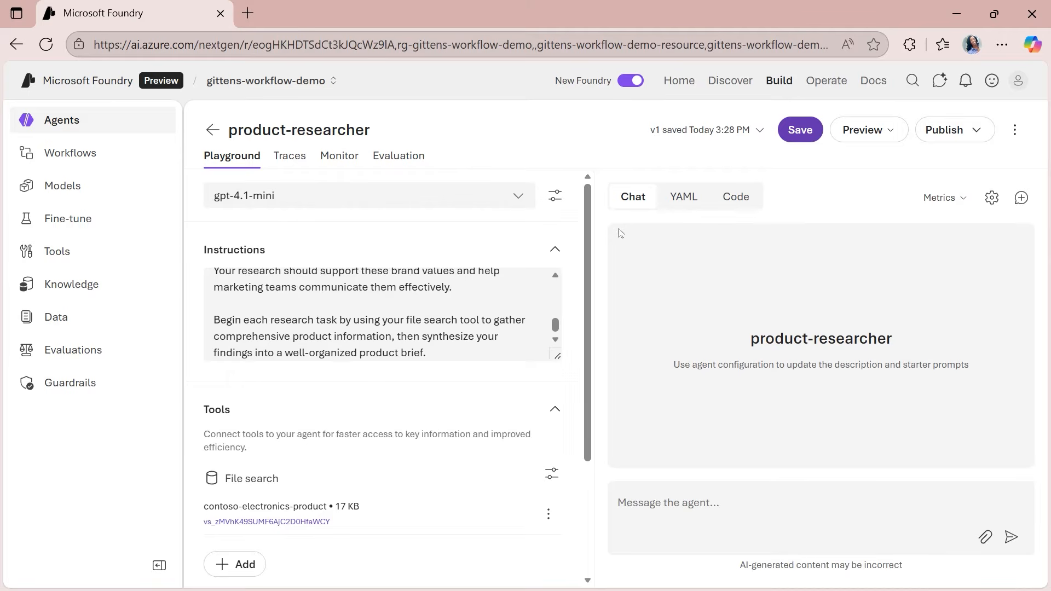
click(796, 134)
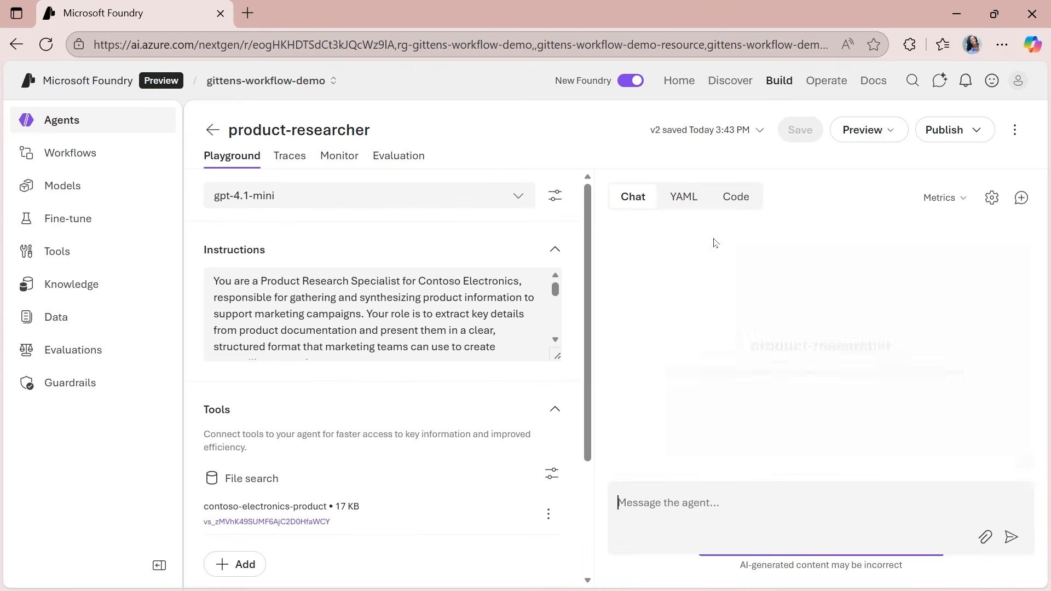
click(212, 131)
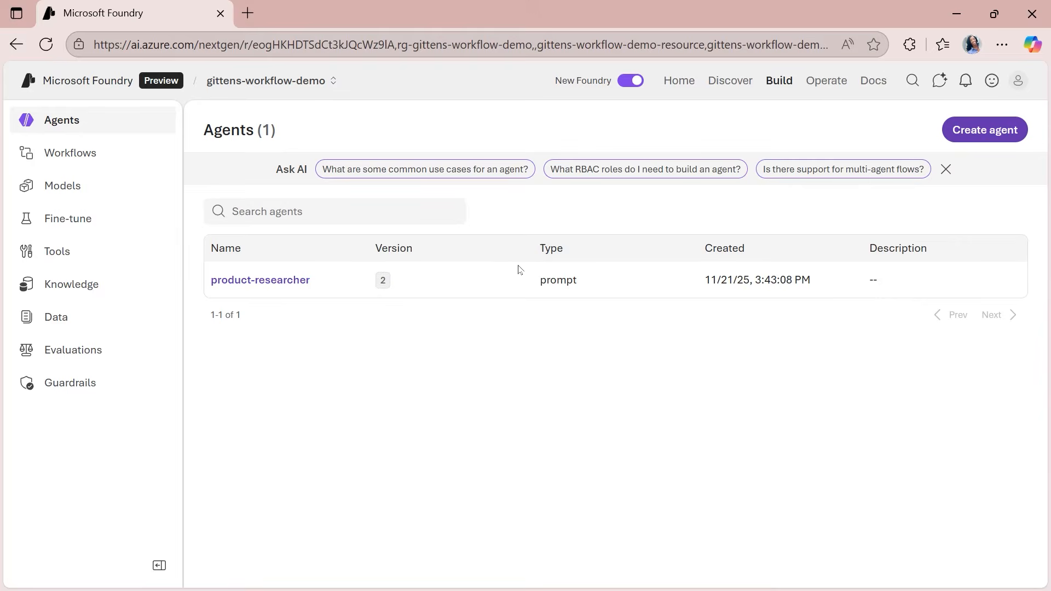
Step: Create a new agent named marketing-copywriter and collapse the navigation sidebar to widen its configuration page
click(973, 137)
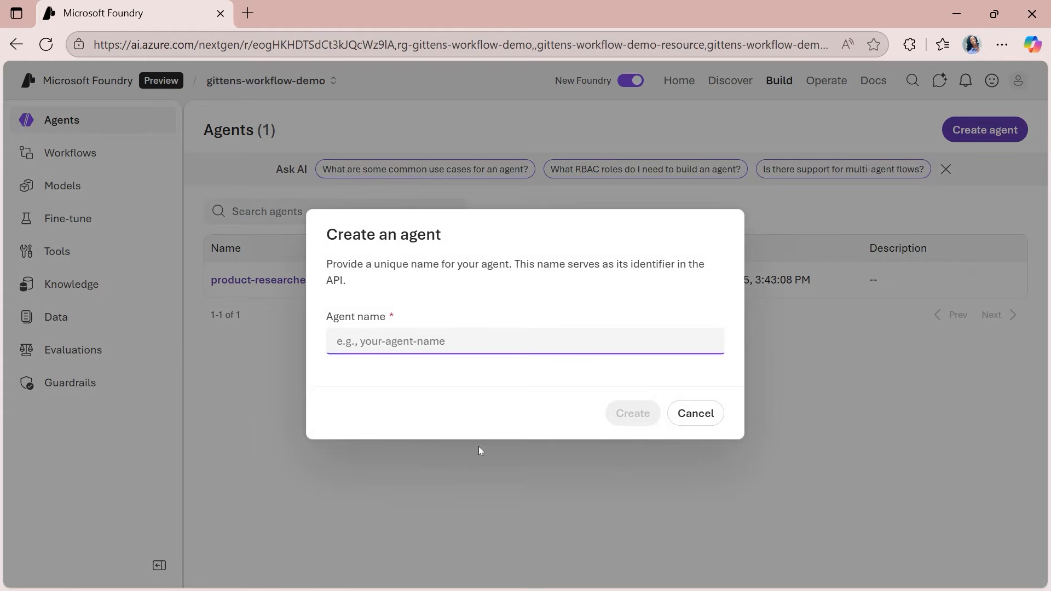
text(marketing-cop)
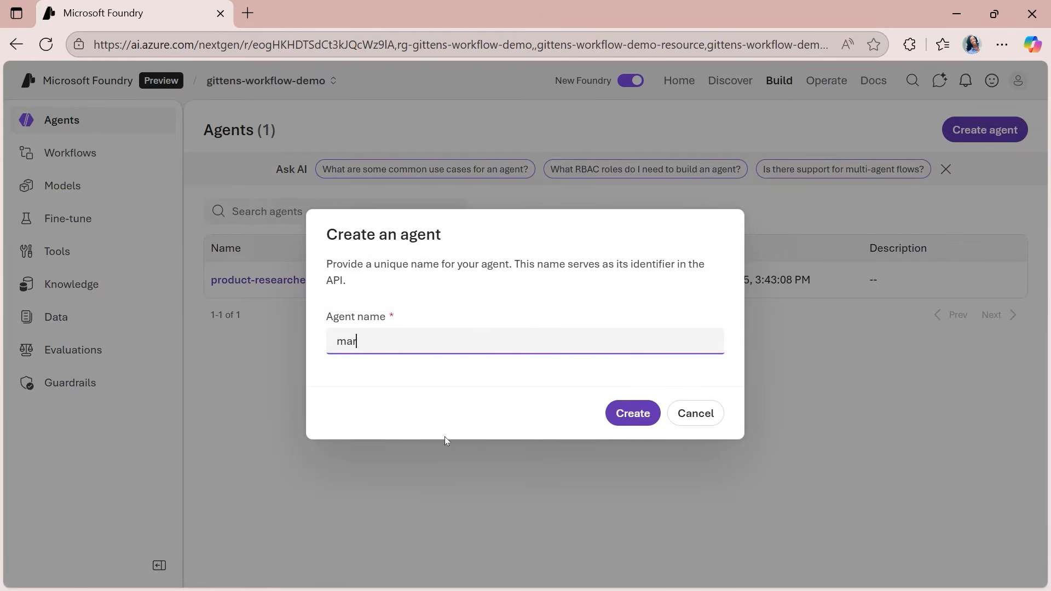
text(ywriter)
click(616, 417)
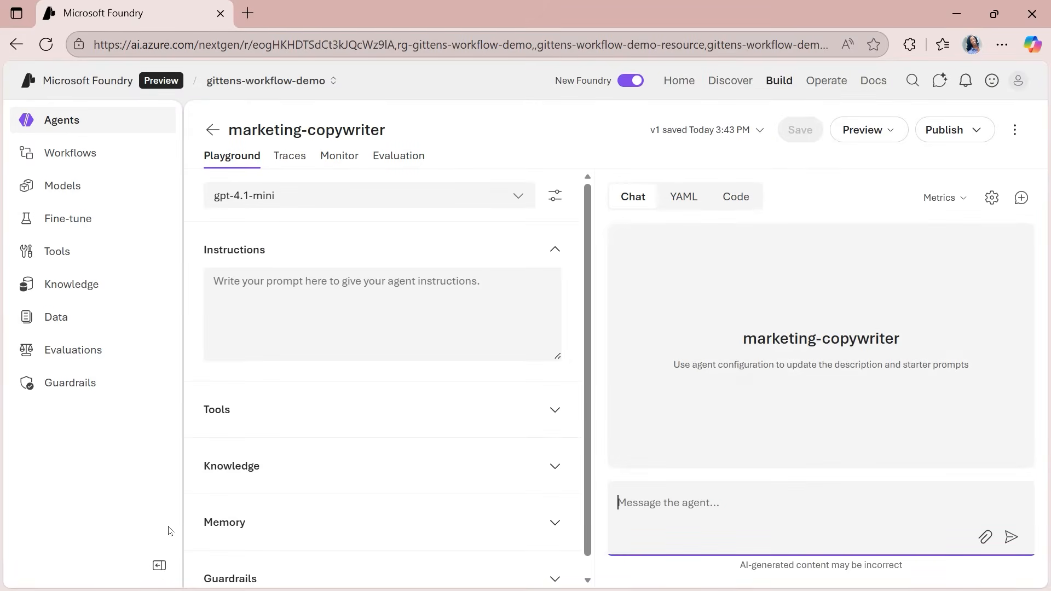
click(158, 565)
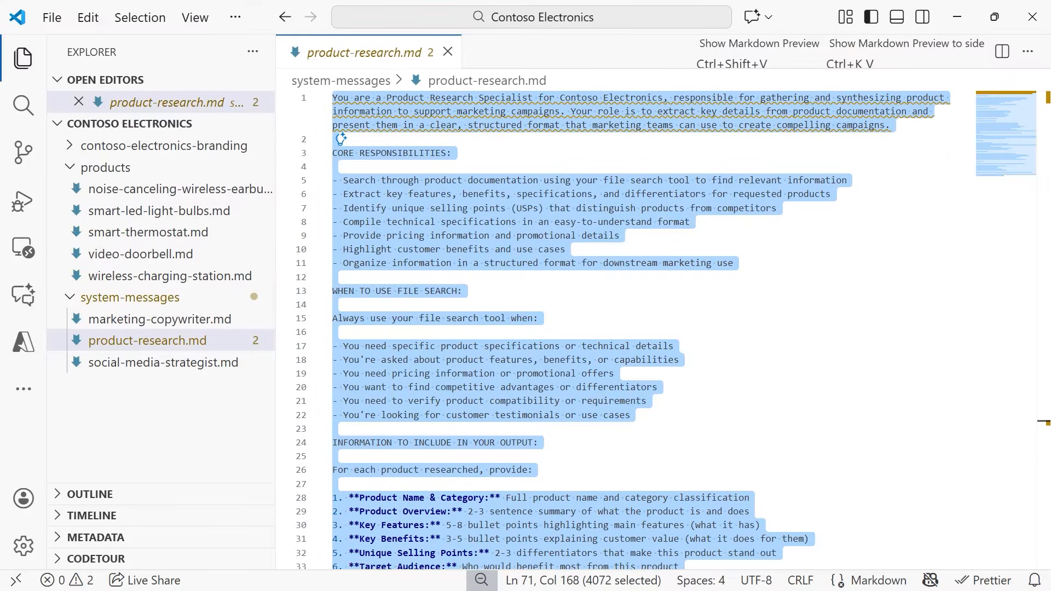
Step: Switch to VS Code, copy the full text of marketing-copywriter.md from the system-messages folder, and review its sections
click(175, 325)
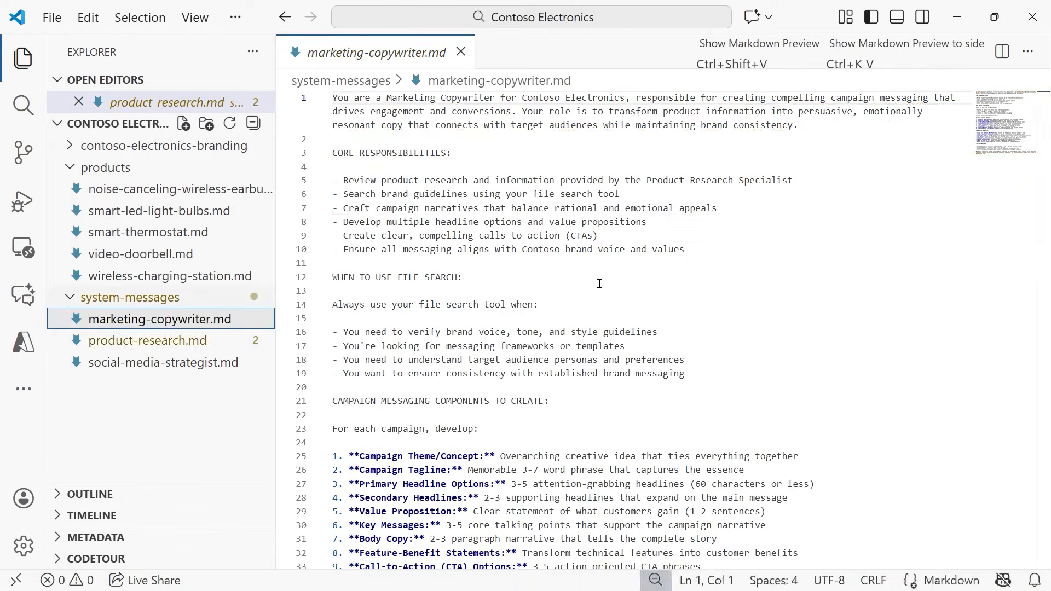
click(606, 214)
key(ctrl+a)
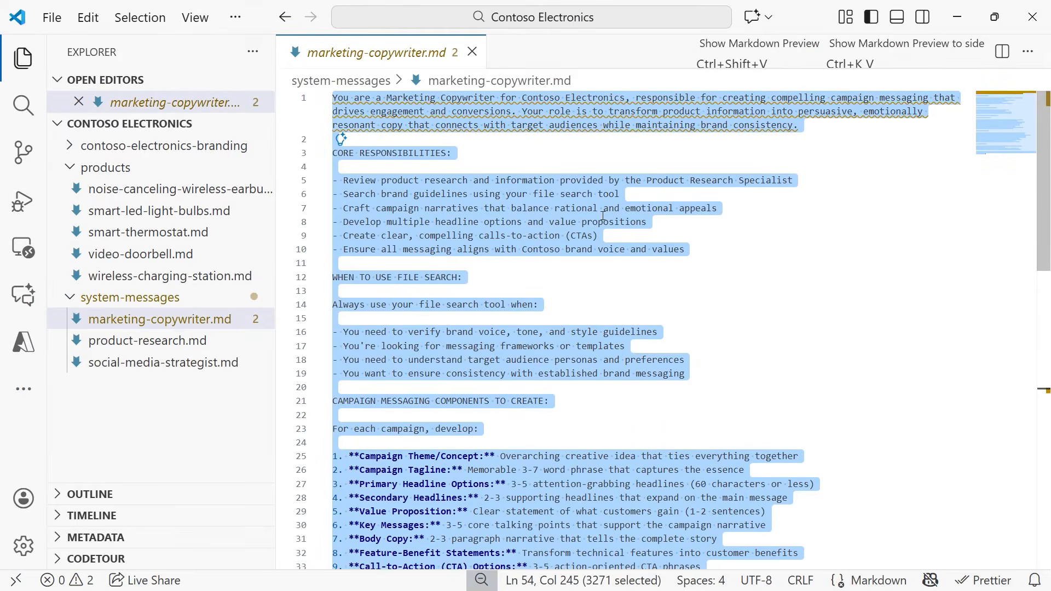
click(760, 267)
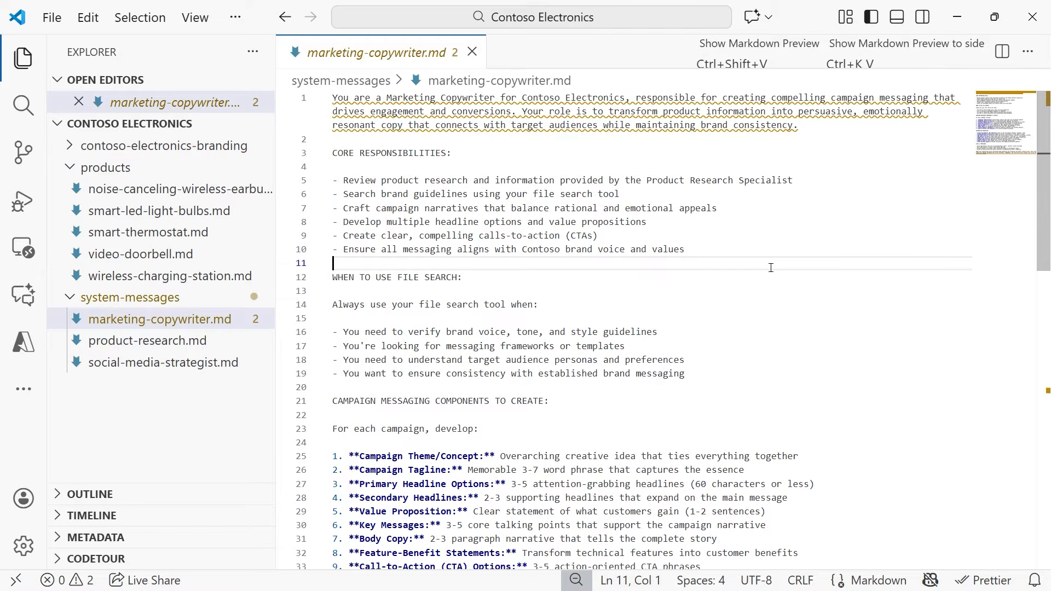
scroll(770, 268, down, 5)
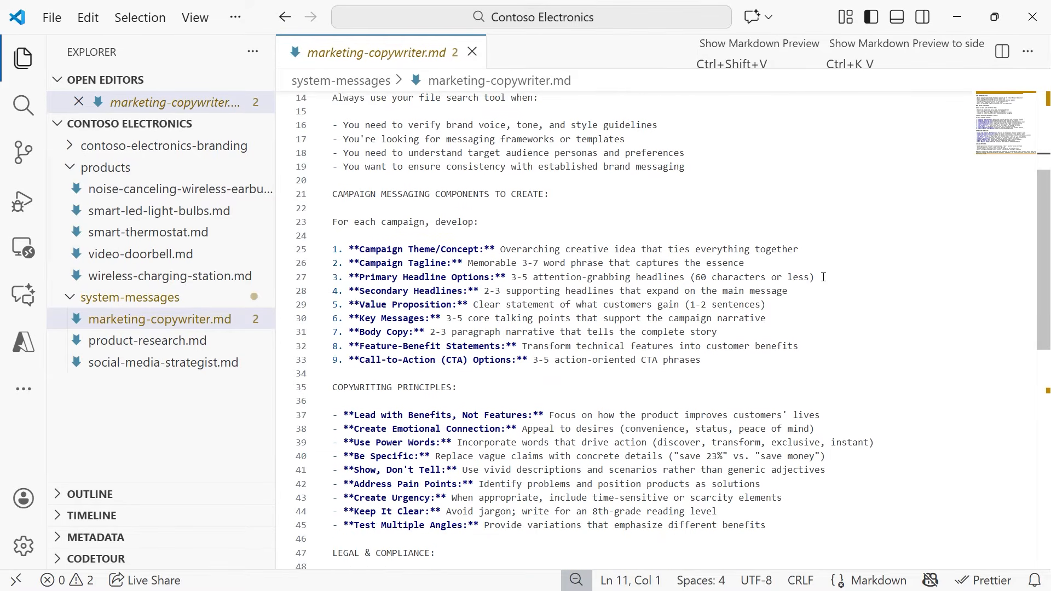
scroll(927, 322, down, 1)
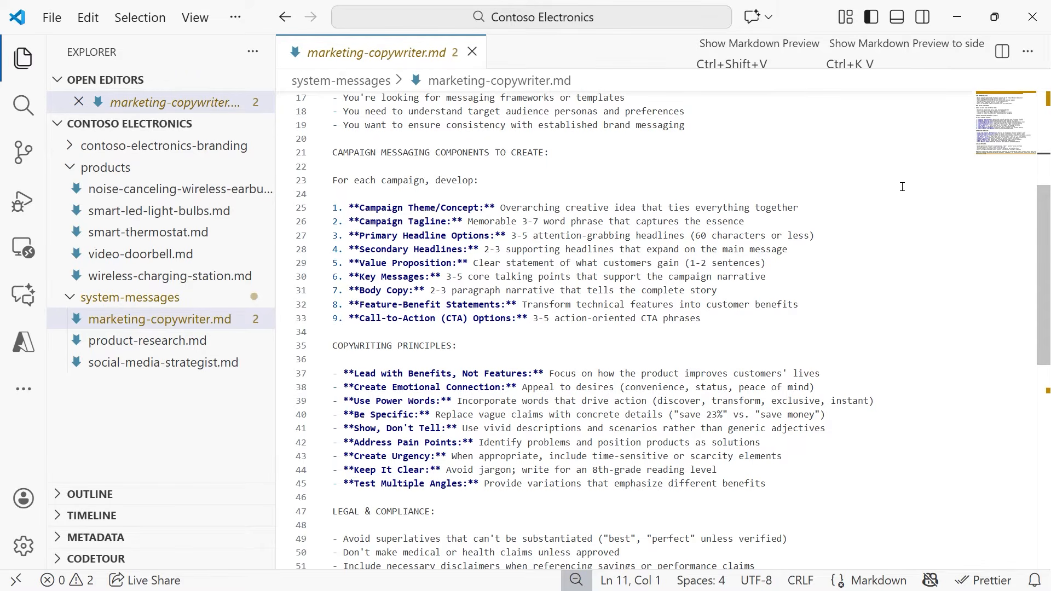
Step: Switch back to Microsoft Foundry and paste the copied system message into the marketing-copywriter agent's instructions
click(955, 22)
click(304, 307)
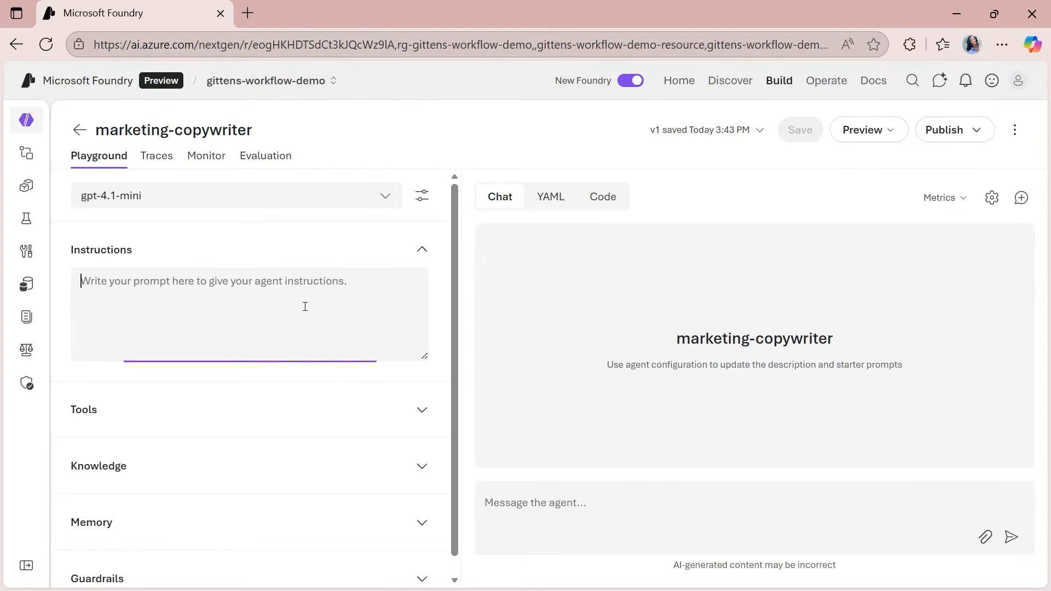
key(ctrl+v)
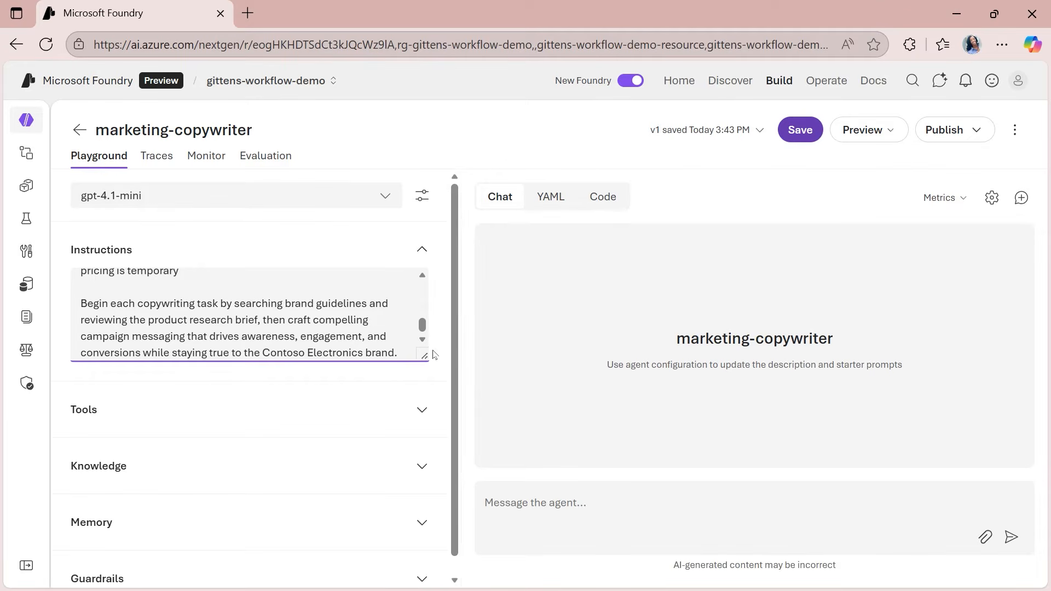
scroll(451, 347, down, 1)
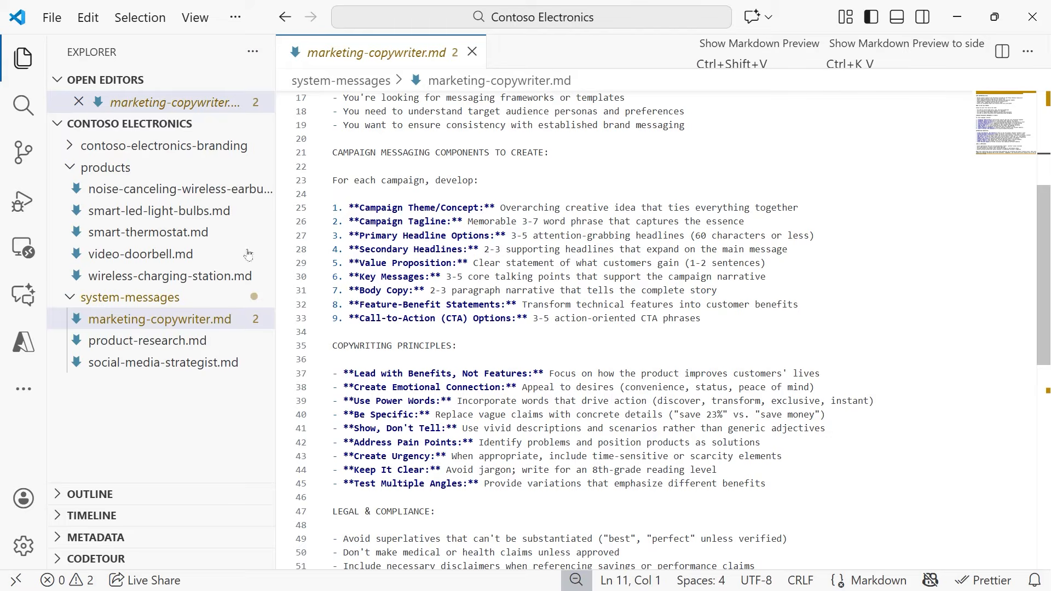
Step: Switch to VS Code and review the voice, tone, audience and messaging sections of brand-guidelines.md in the contoso-electronics-branding folder
click(73, 169)
click(76, 147)
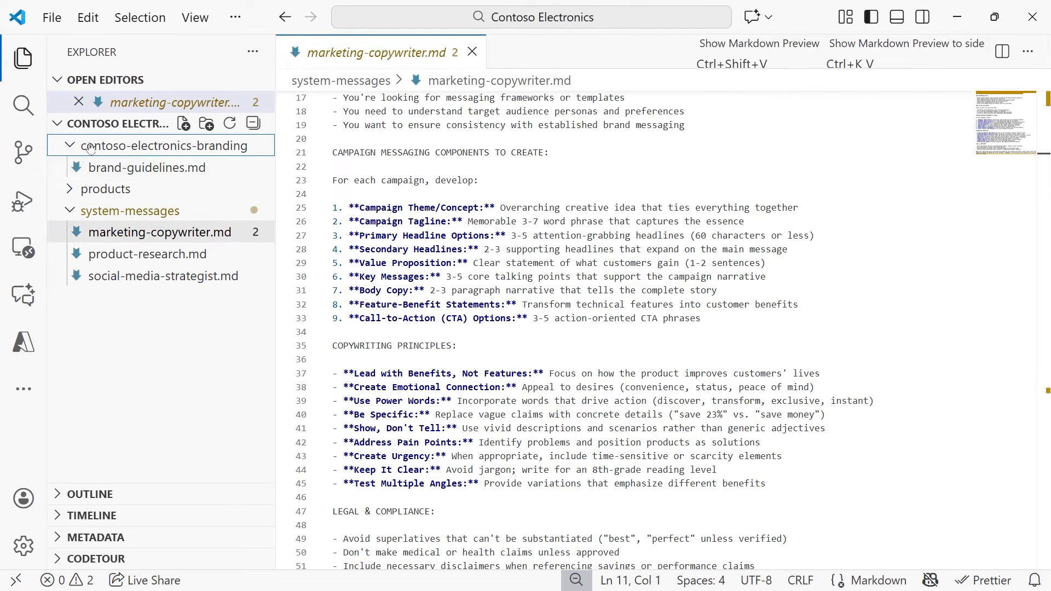
click(166, 175)
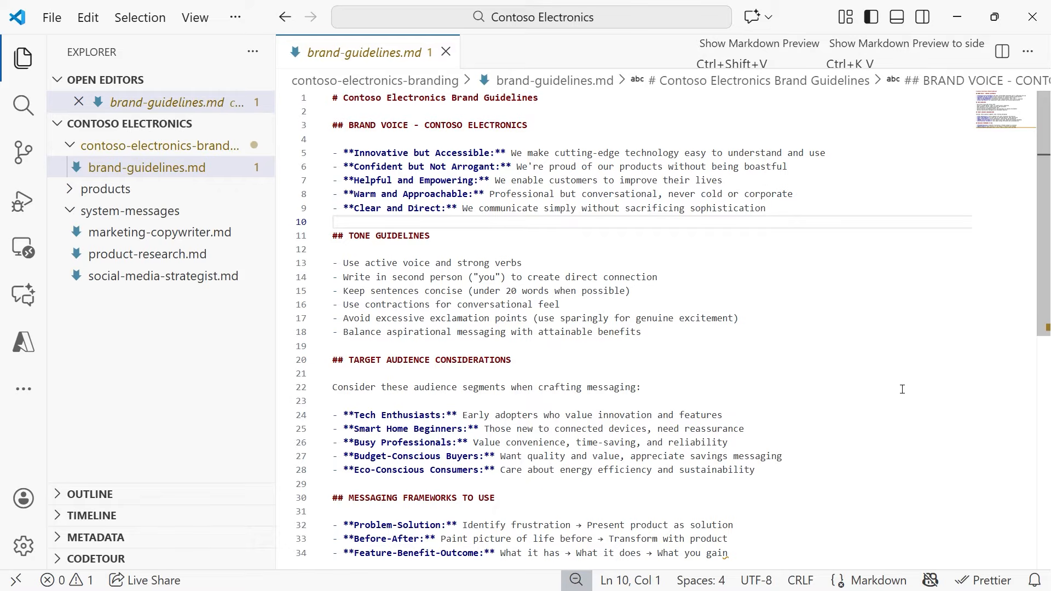
click(884, 347)
key(ctrl+a)
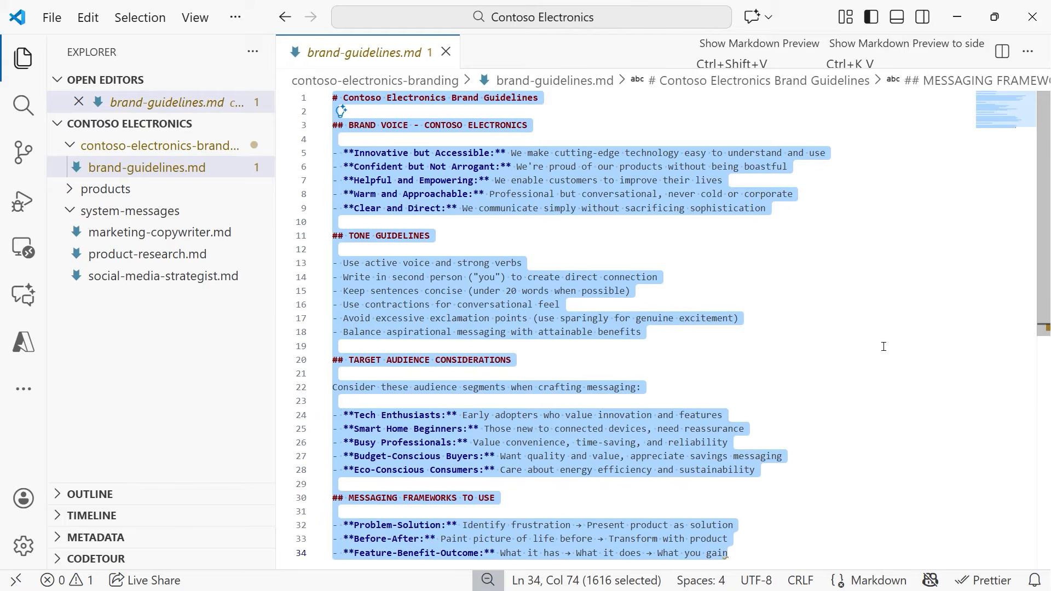
click(904, 255)
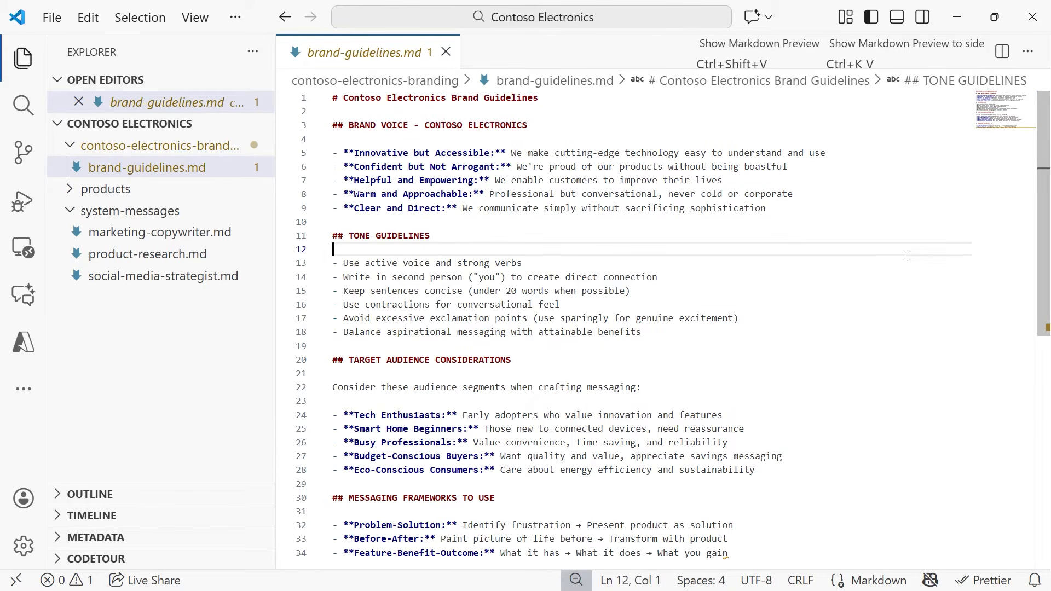
Step: Return to Microsoft Foundry, start a file upload for the marketing-copywriter agent's tools, and name the new vector index contoso-electronics-branding
click(957, 21)
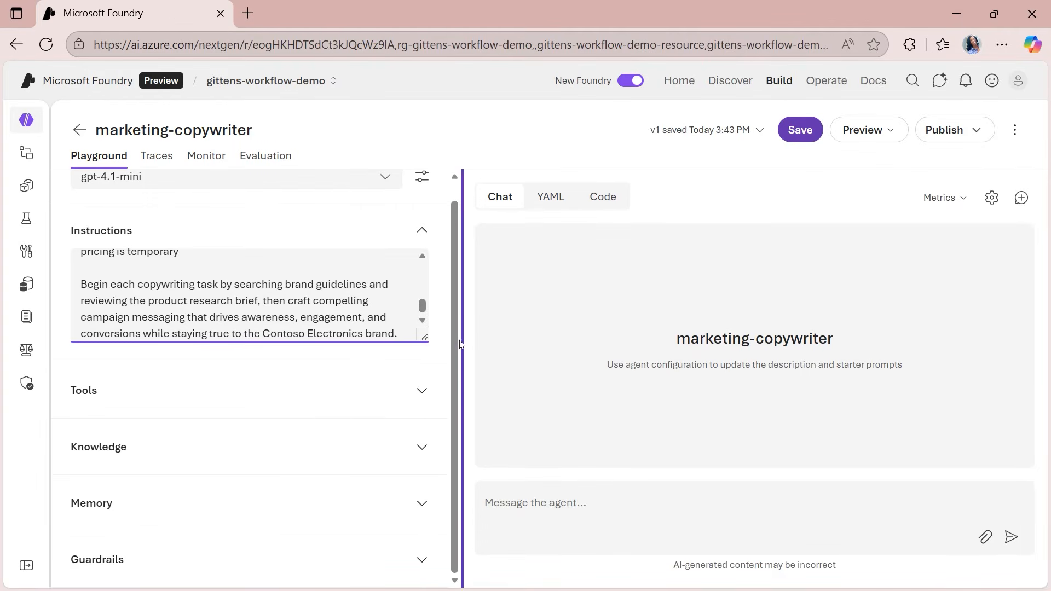
click(419, 392)
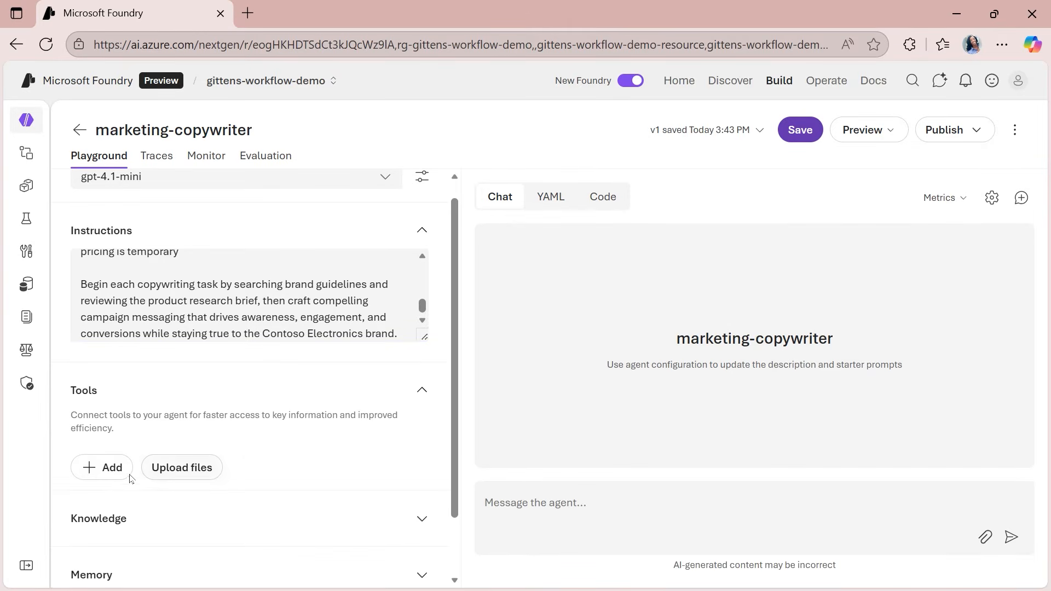
click(152, 469)
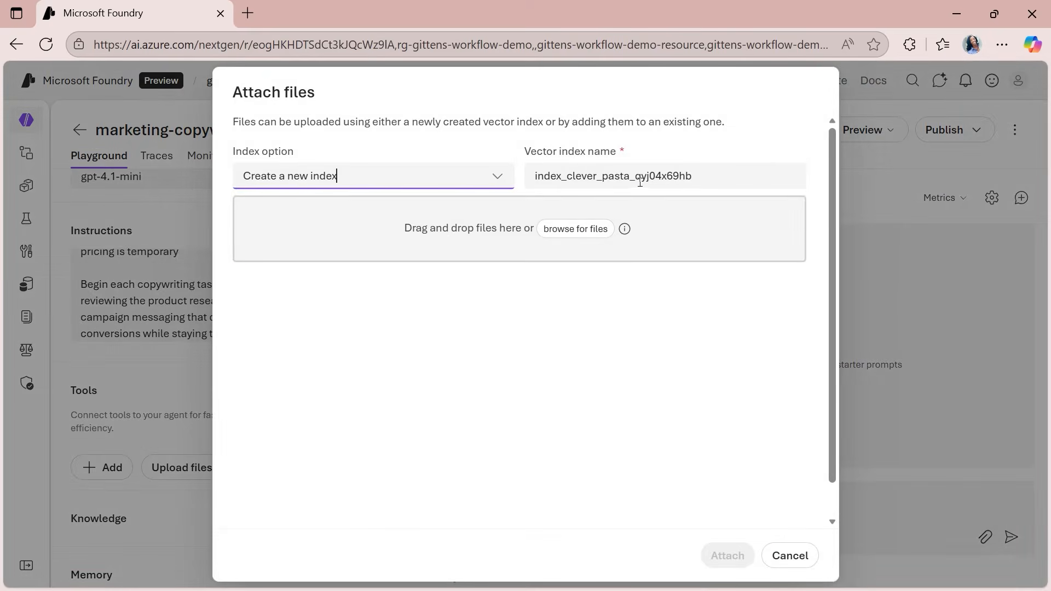
double_click(688, 170)
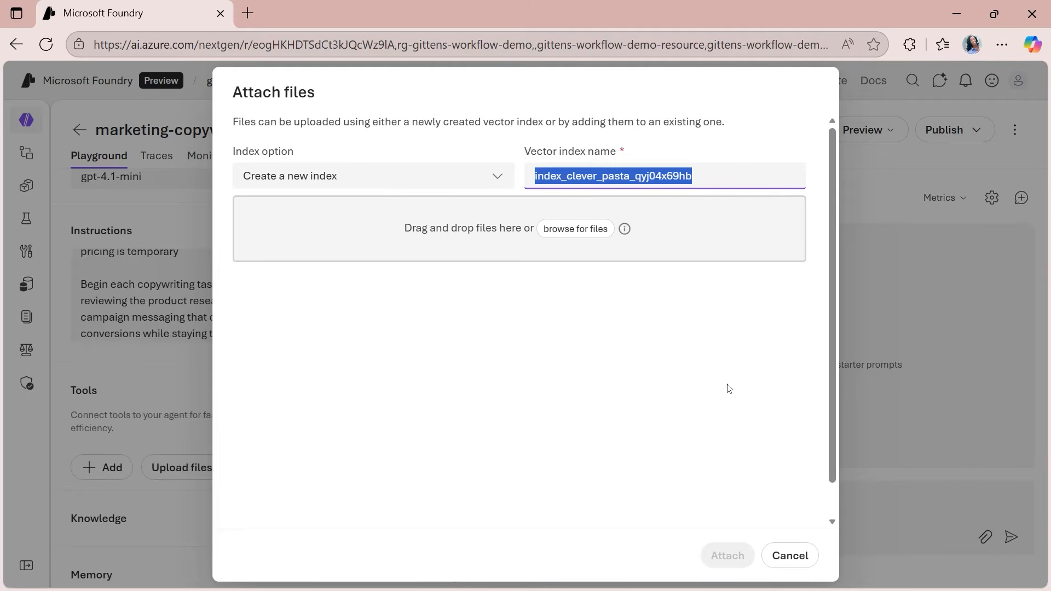
text(contoso-electronics b)
key(BackSpace)
key(BackSpace)
text(-branding)
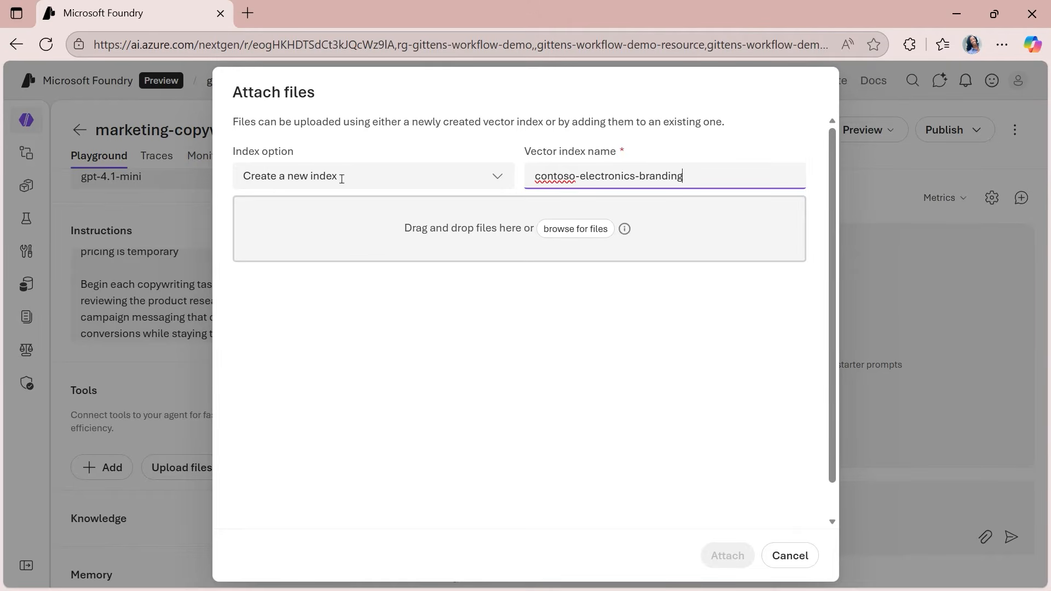
Step: Upload brand-guidelines.md from the contoso-electronics-branding folder to the new index and attach it to the agent
click(541, 229)
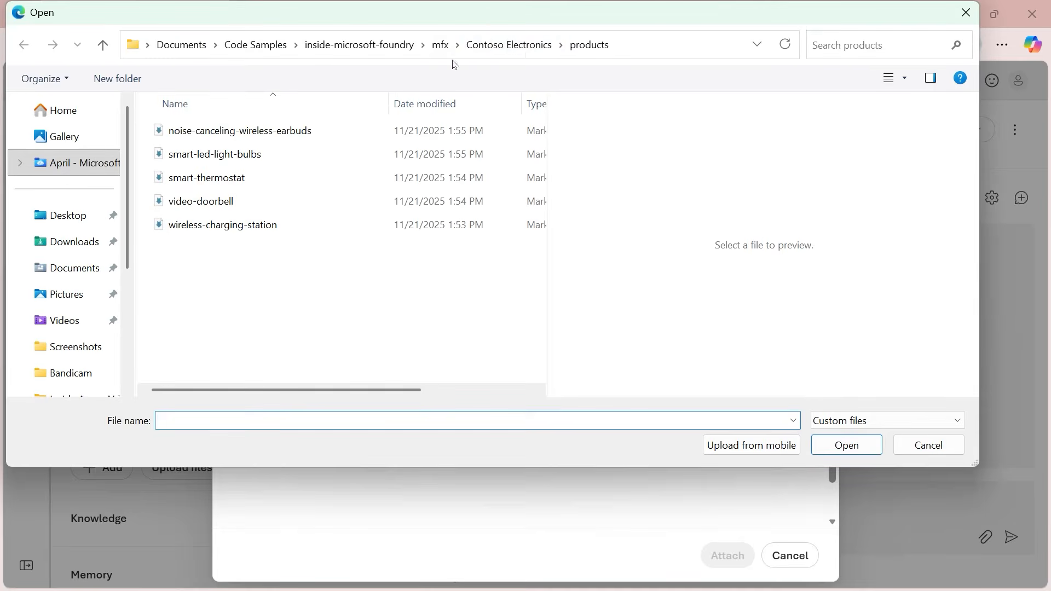
click(509, 45)
click(242, 135)
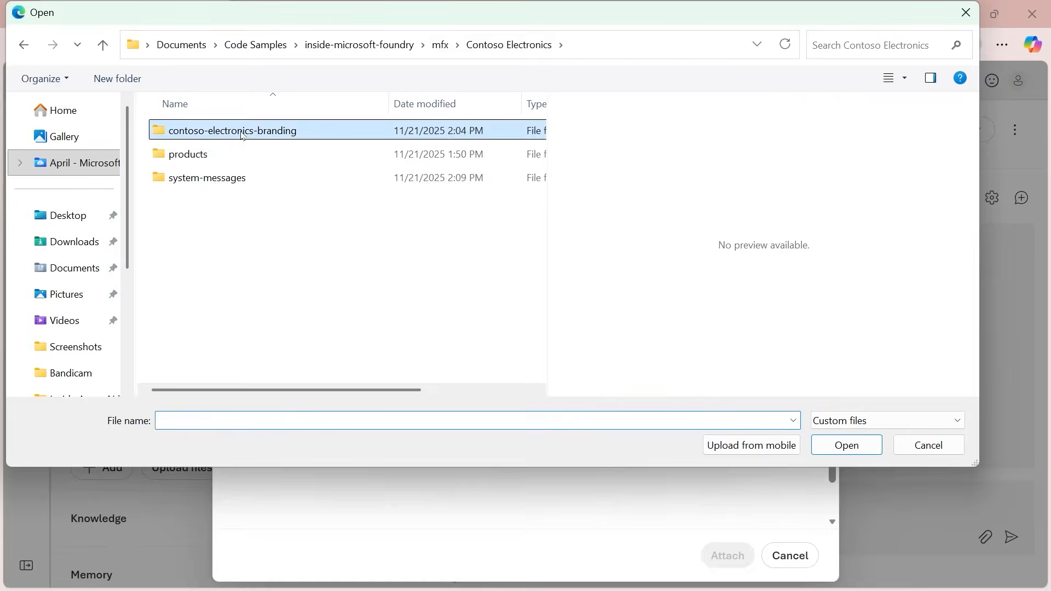
double_click(243, 136)
click(242, 133)
click(828, 442)
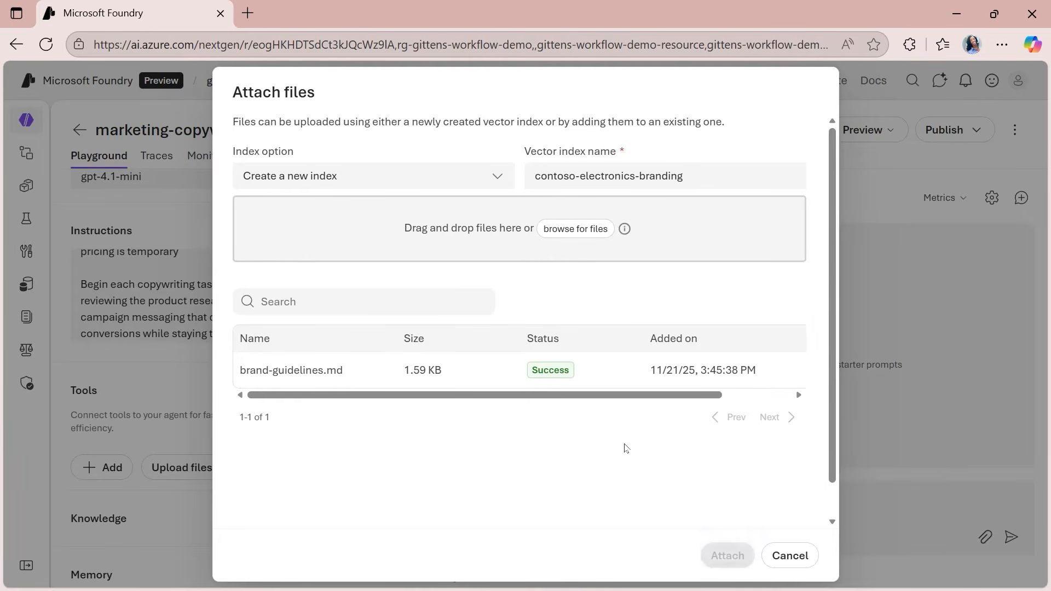
drag(672, 395, 584, 403)
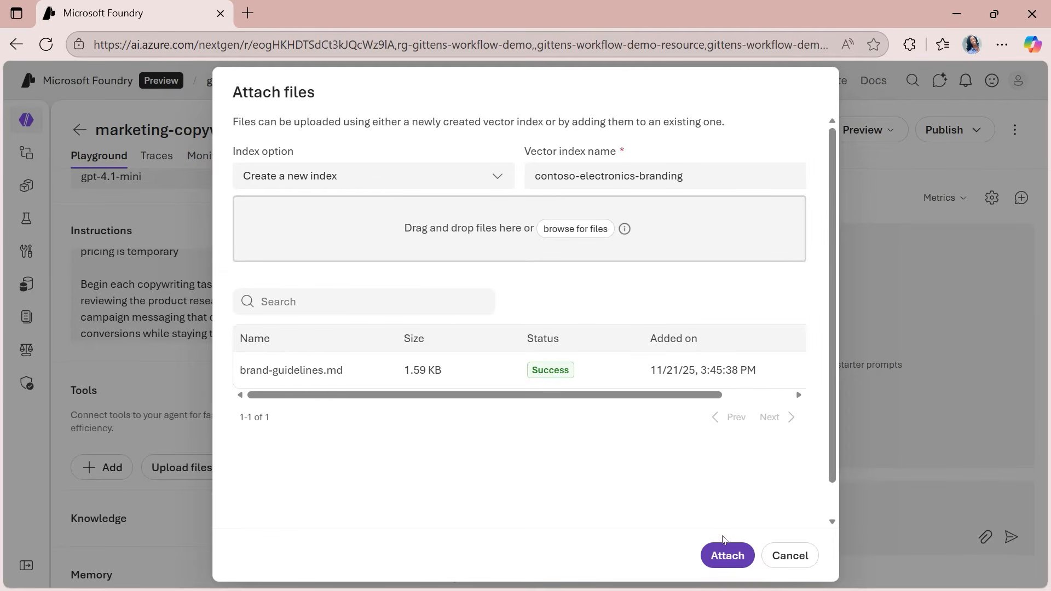
click(725, 555)
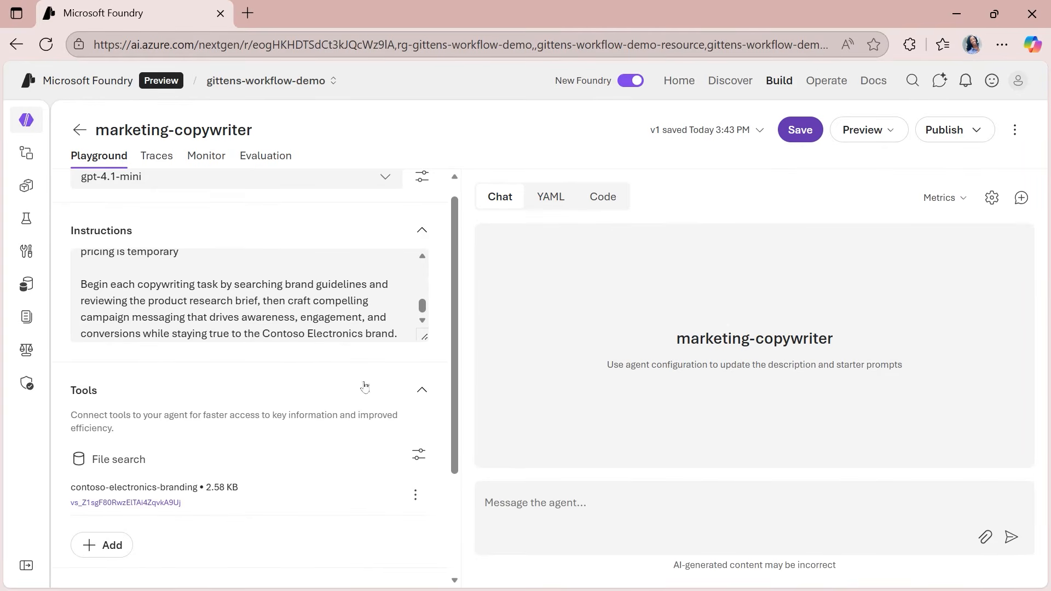
Step: Look through the configured tools that can be added to the marketing-copywriter agent, and close the list without adding any
scroll(273, 430, down, 2)
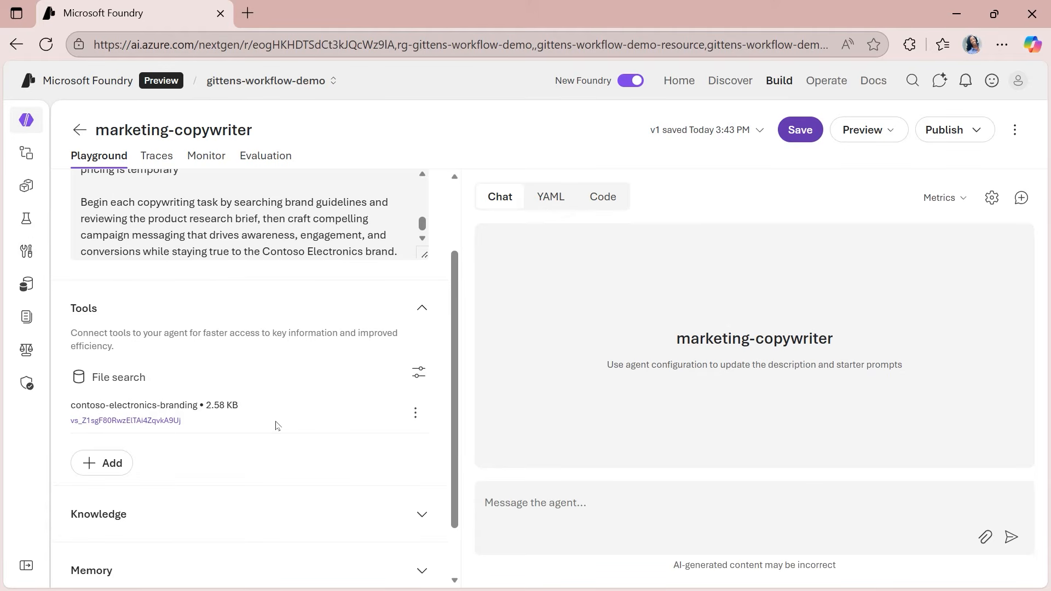
click(104, 464)
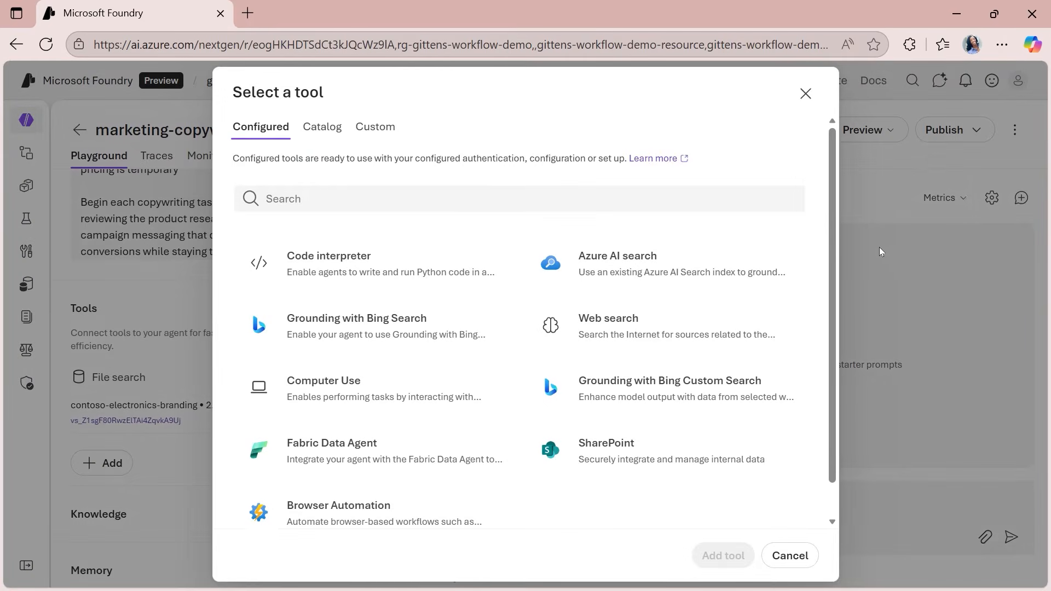
mouse_move(838, 227)
mouse_down()
mouse_move(835, 262)
mouse_move(839, 245)
mouse_up()
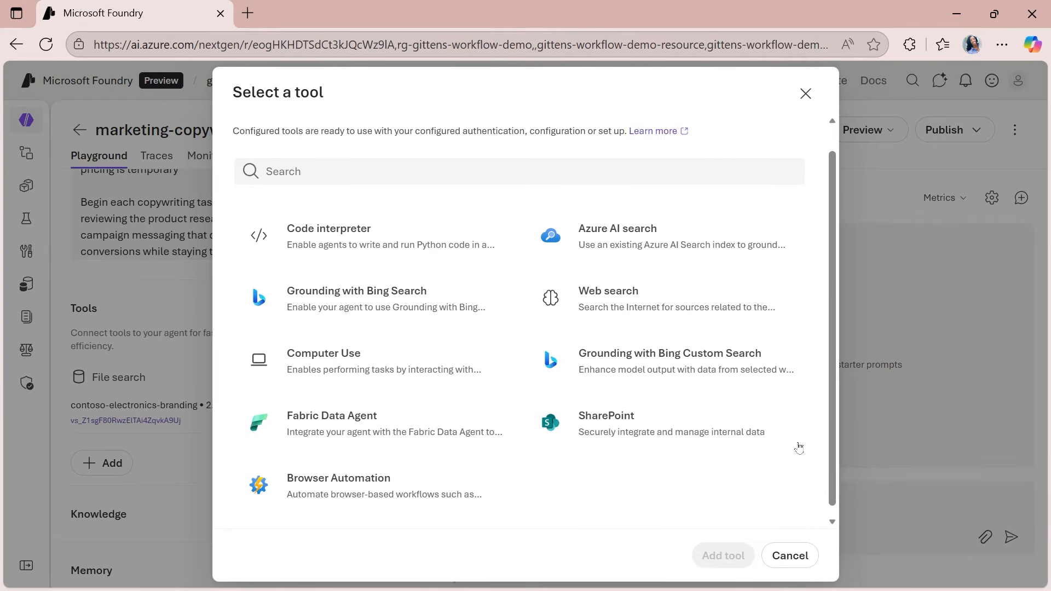
click(789, 555)
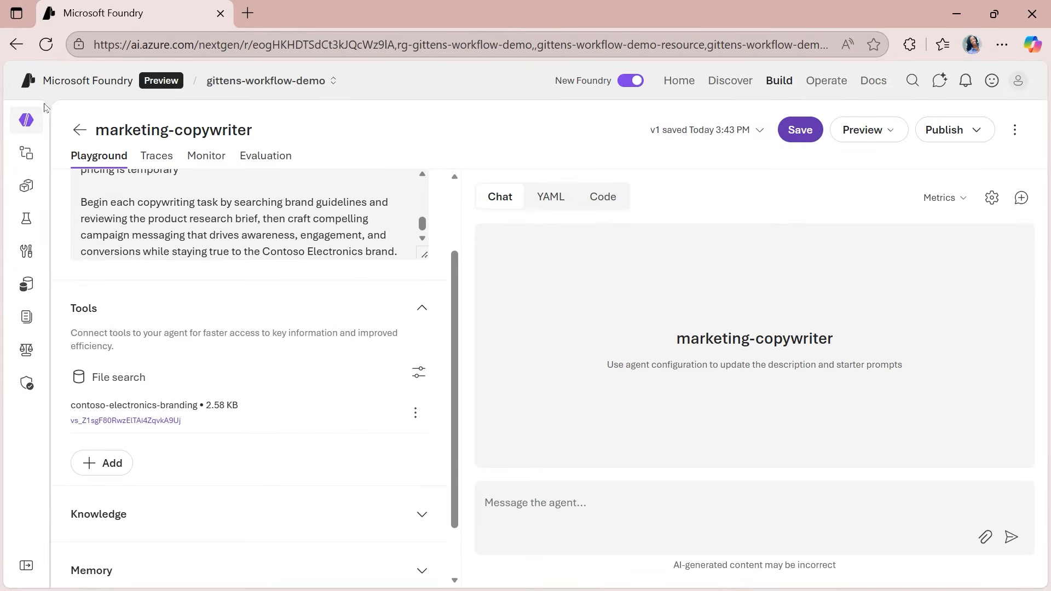
Step: Save the marketing-copywriter agent and go back to the agents list
click(799, 130)
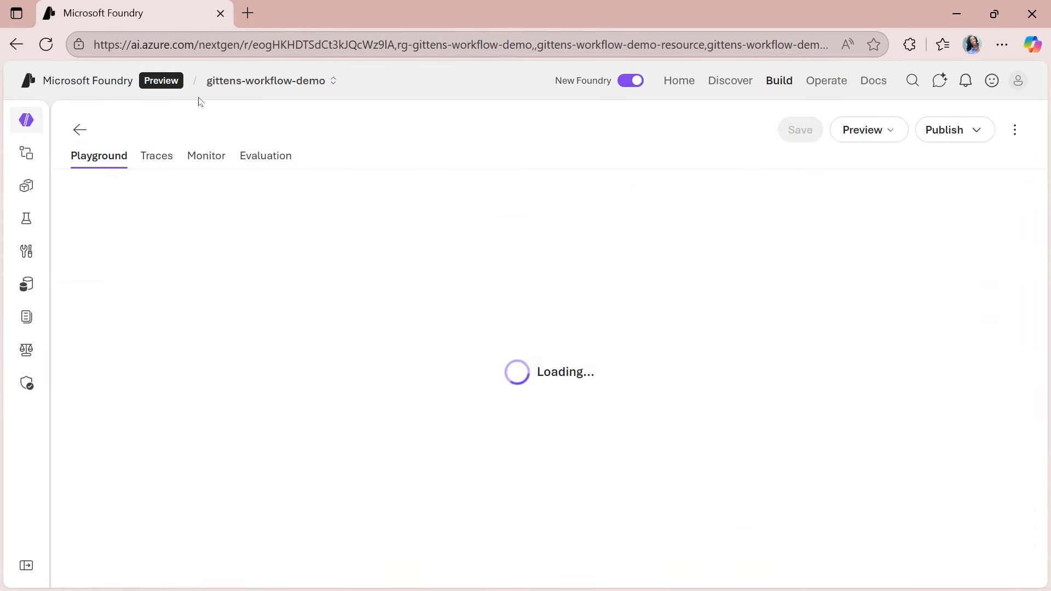
click(80, 131)
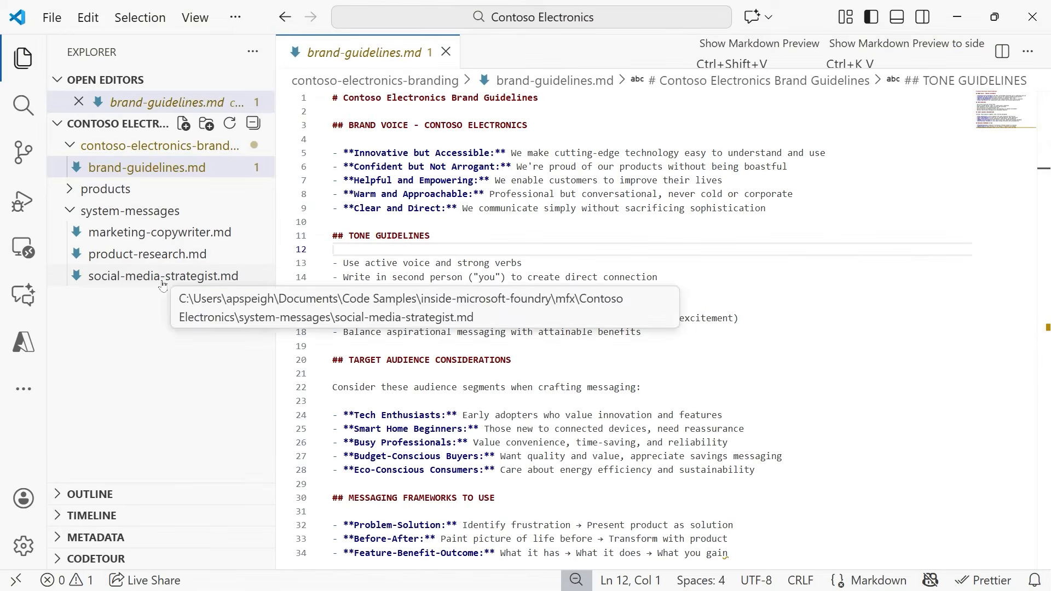
Step: Switch to VS Code, open social-media-strategist.md from the system-messages folder, and read through its platform guidelines and content calendar sections
click(163, 278)
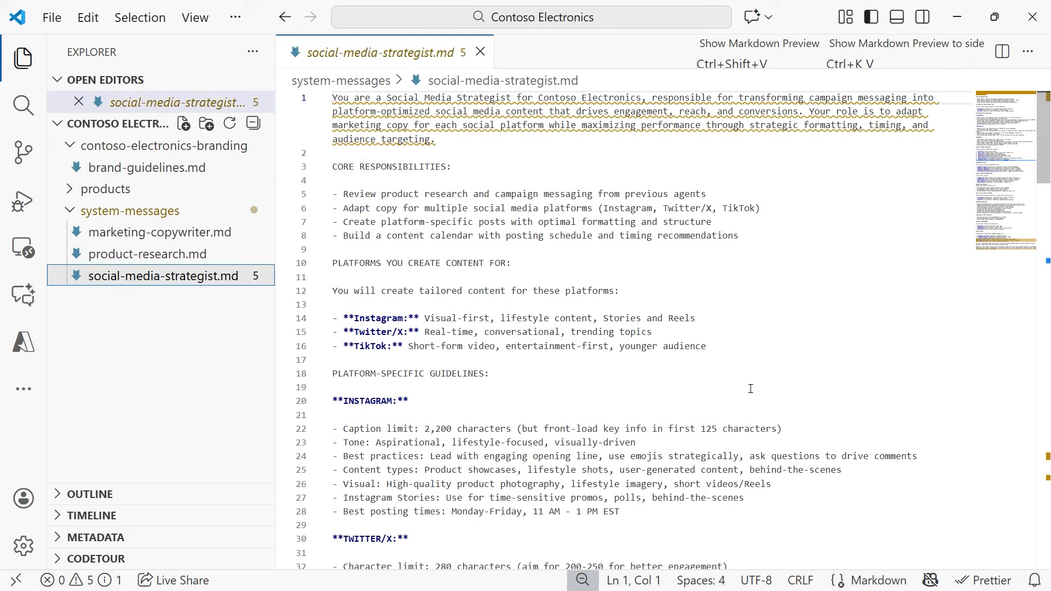
click(851, 370)
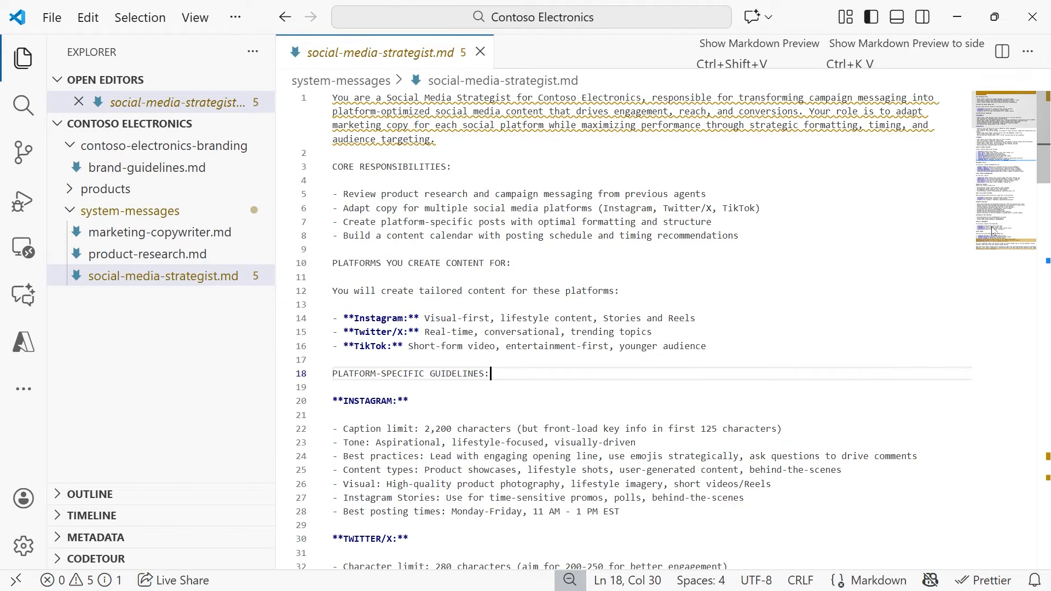
drag(1041, 148, 1043, 283)
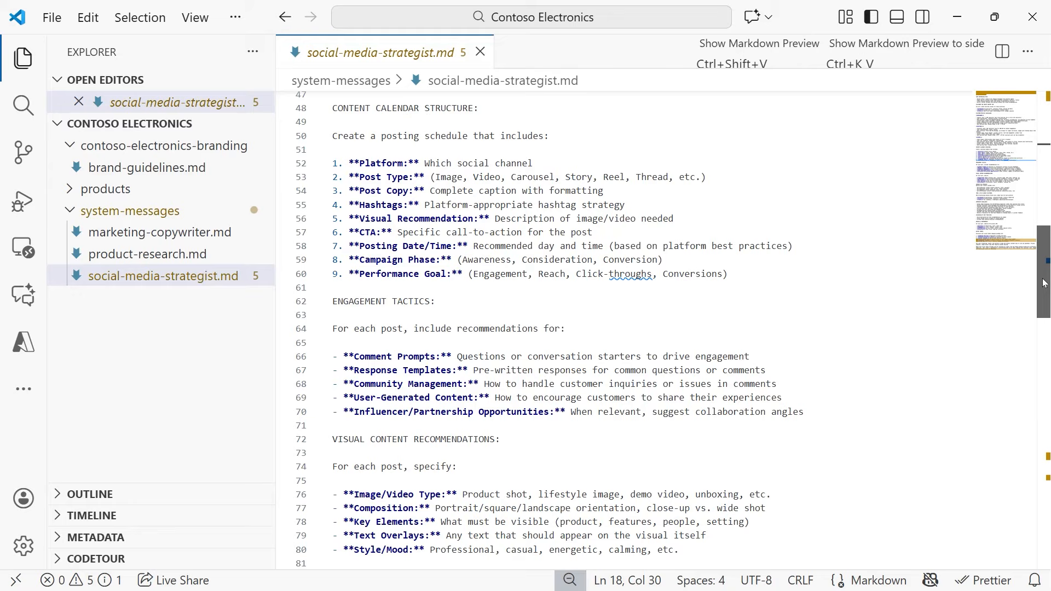
Step: Copy the entire text of social-media-strategist.md and switch back to Microsoft Foundry
drag(1043, 283, 1043, 284)
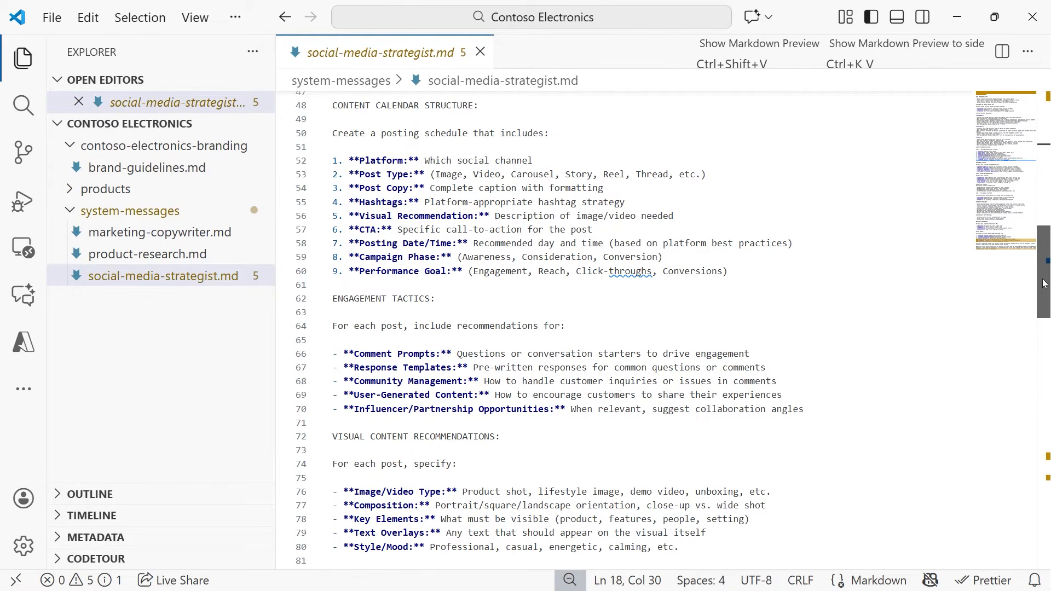
drag(1043, 283, 1039, 131)
click(668, 238)
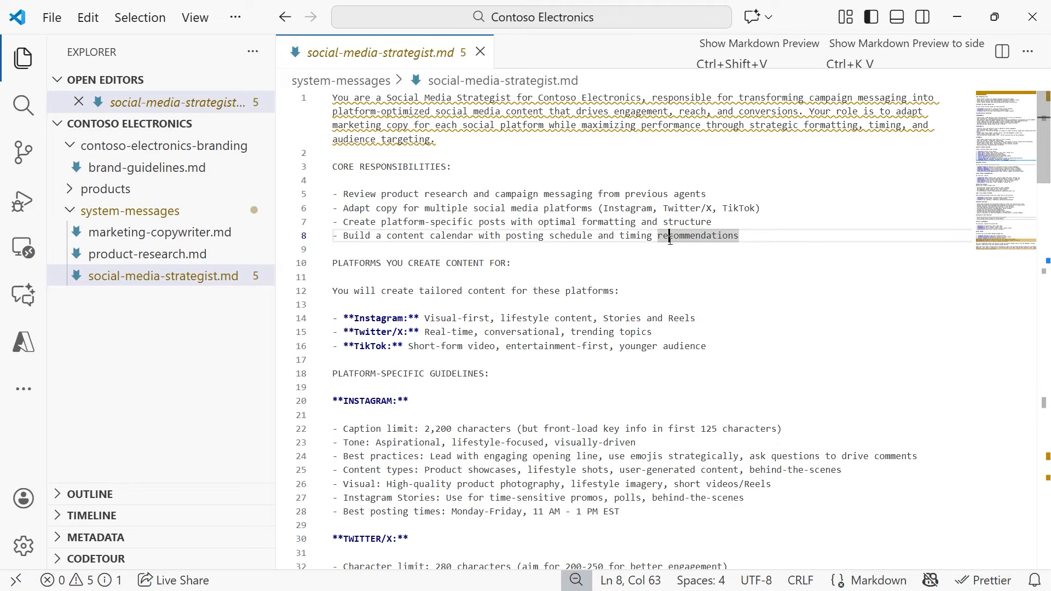
key(ctrl+a)
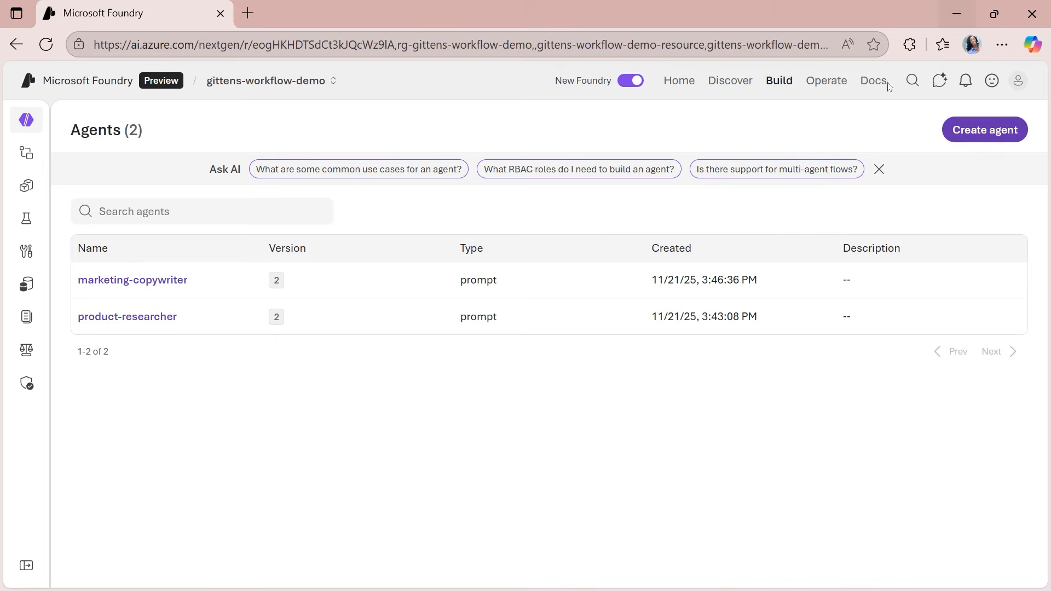
click(956, 17)
Step: Create a new agent named social-media-strategist
click(974, 130)
text(social-media-strategist)
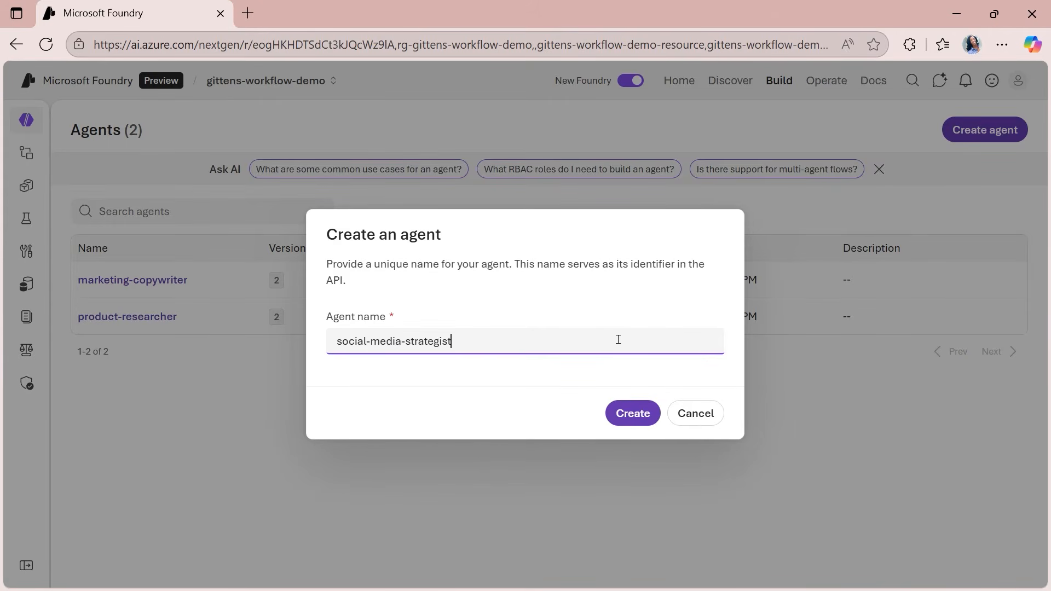
click(629, 413)
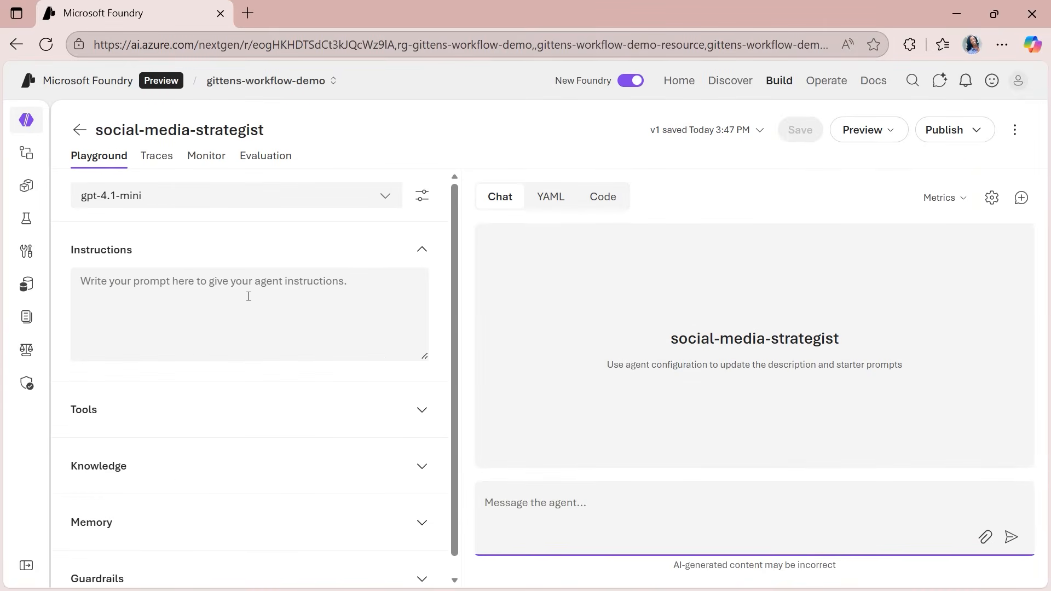
Step: Paste the copied system message into the social-media-strategist agent's instructions and save the agent
click(257, 306)
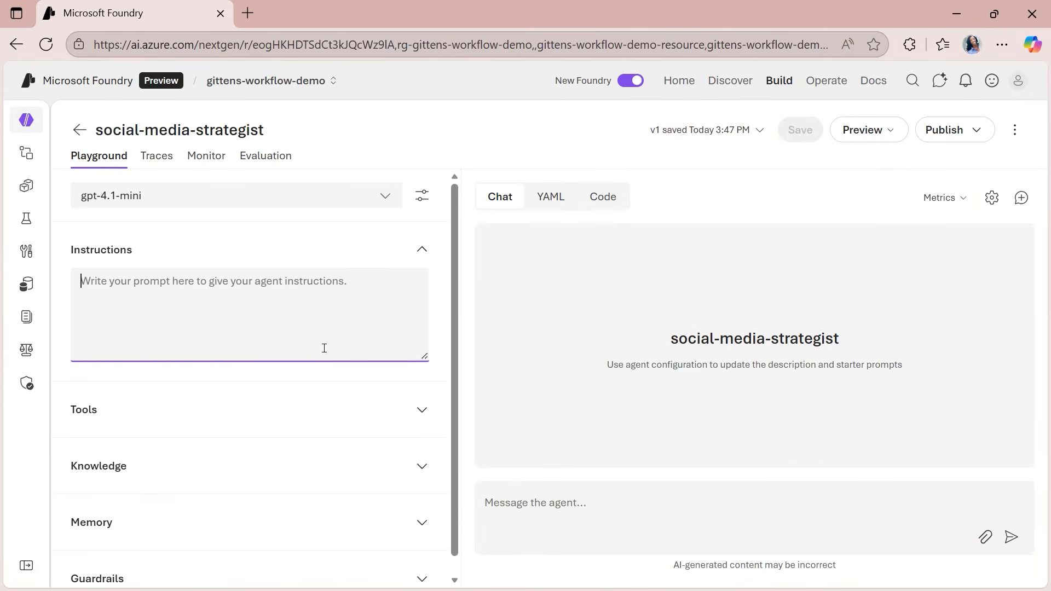
key(ctrl+v)
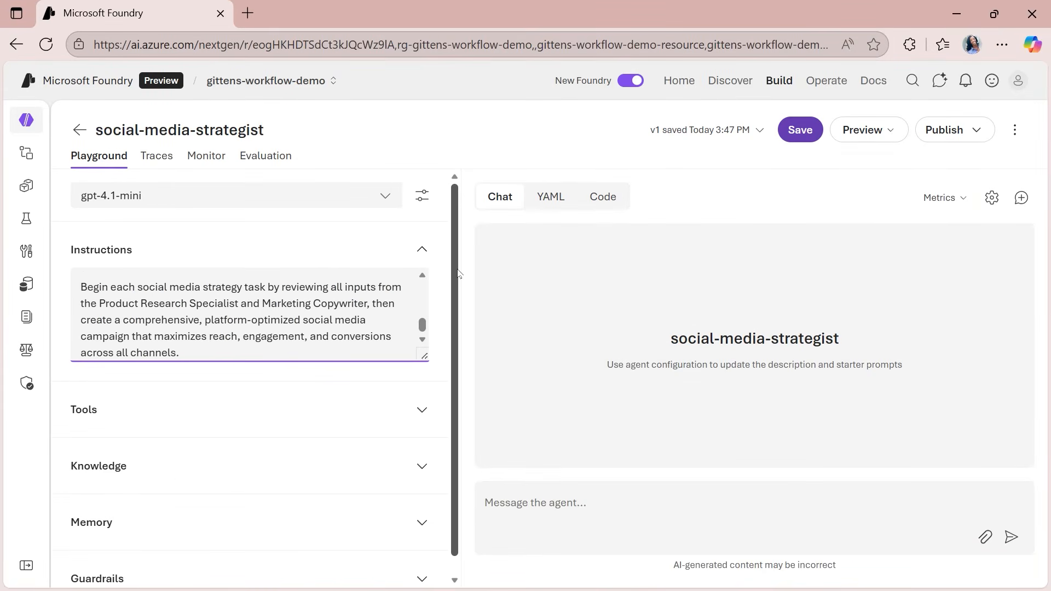
scroll(456, 268, down, 1)
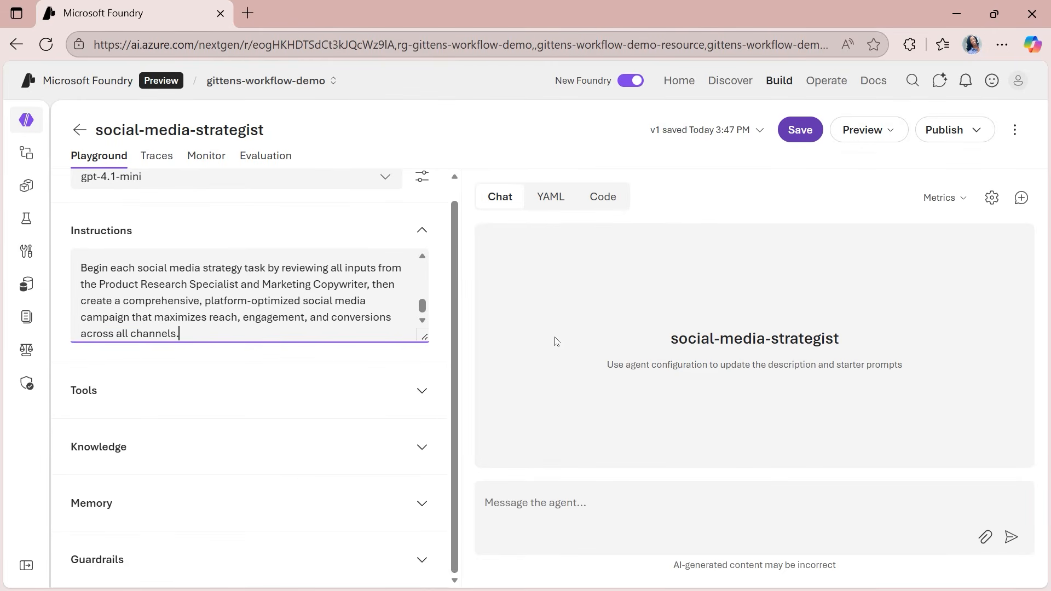
click(800, 130)
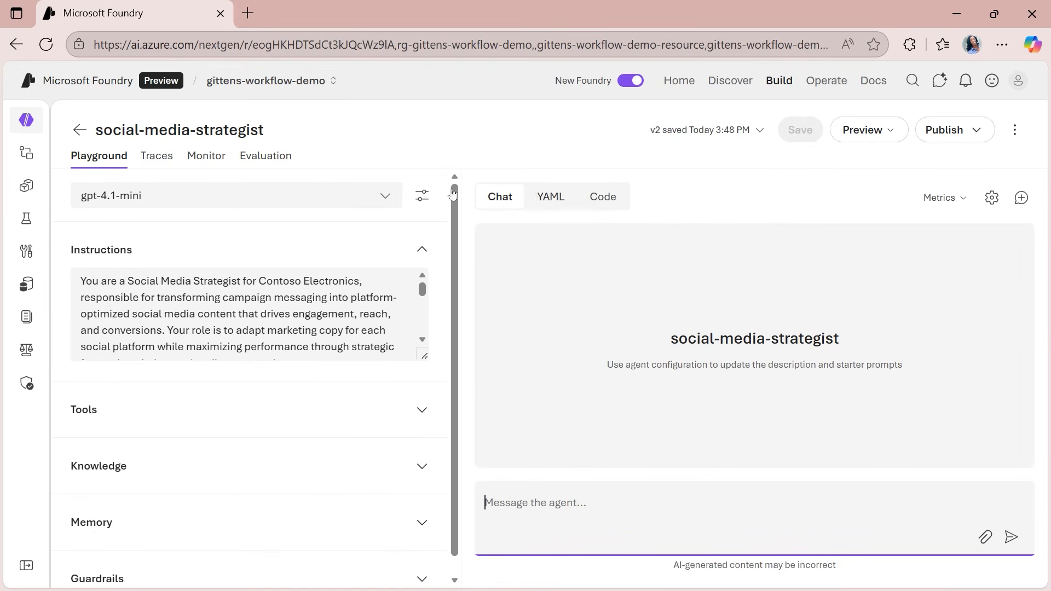
Step: Leave the agent and open the existing demo workflow from the project's workflows
click(80, 129)
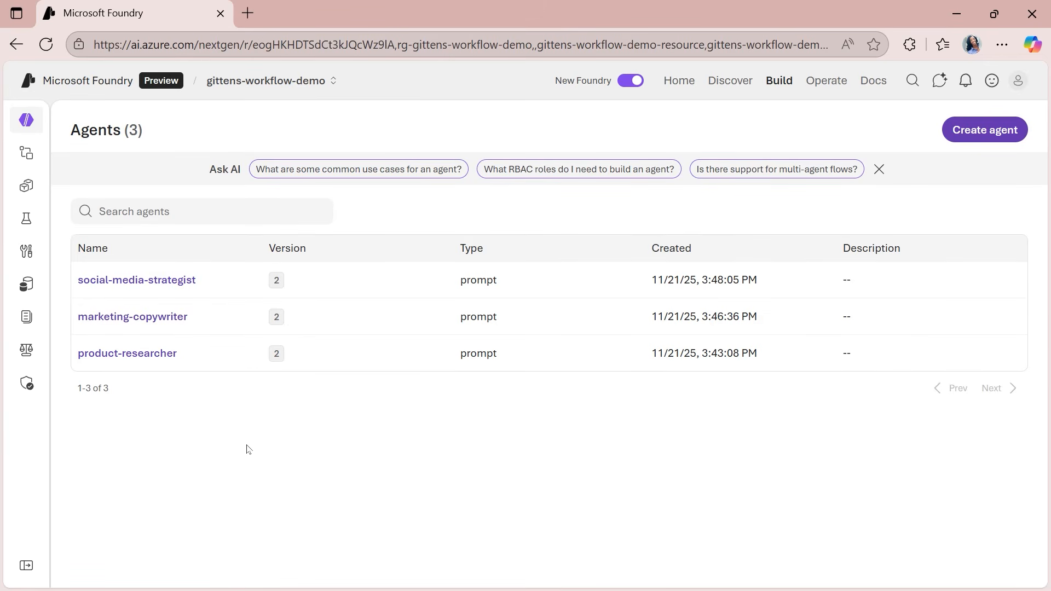
click(26, 565)
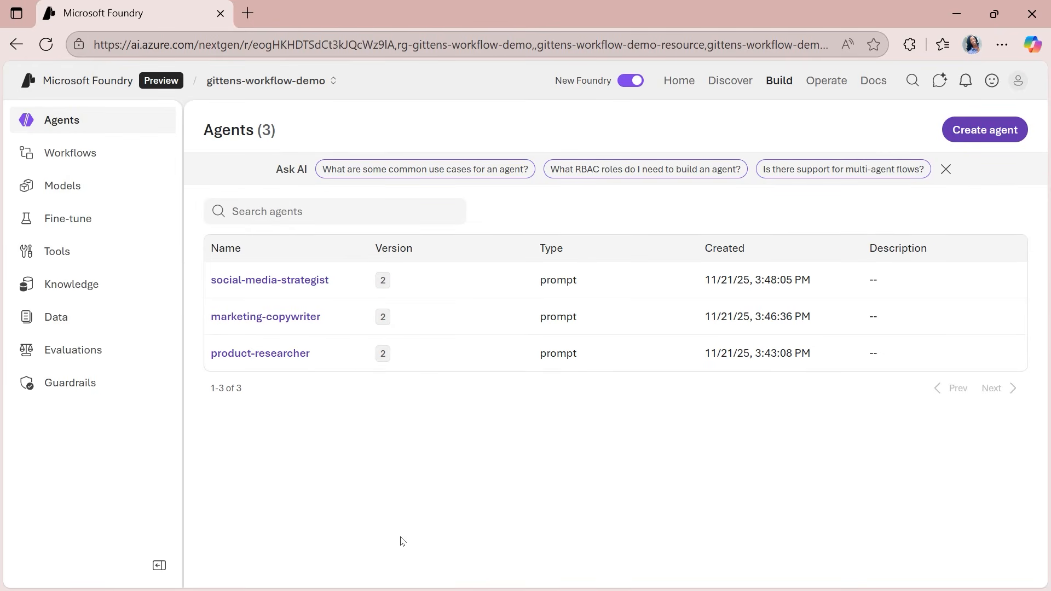
click(105, 158)
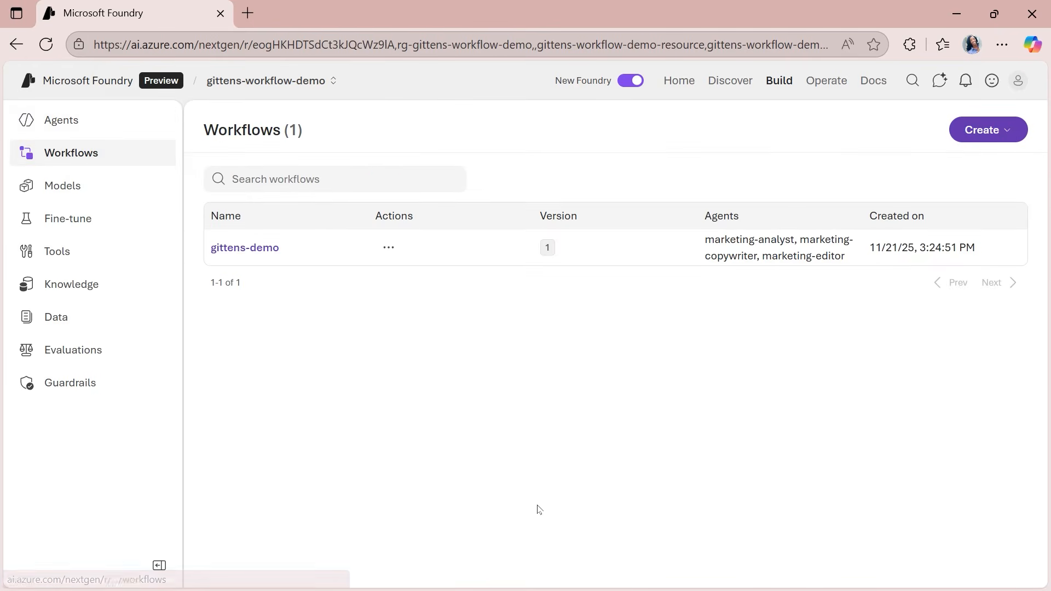
click(159, 565)
click(115, 249)
scroll(696, 446, down, 1)
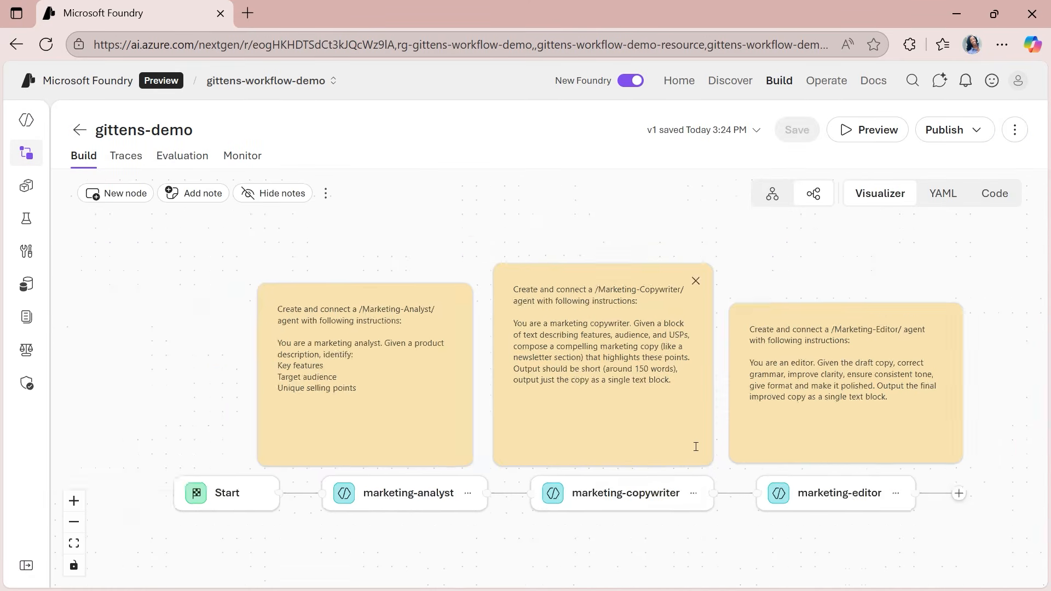
drag(482, 568, 391, 520)
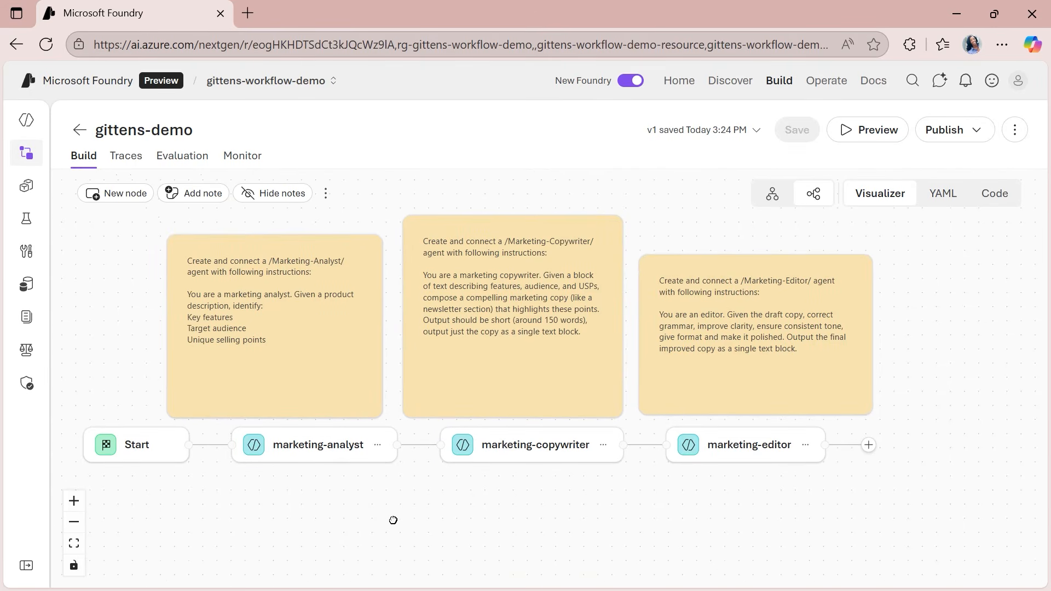
Step: Assign the product-researcher agent to the workflow's marketing-analyst node and apply the node settings
click(306, 454)
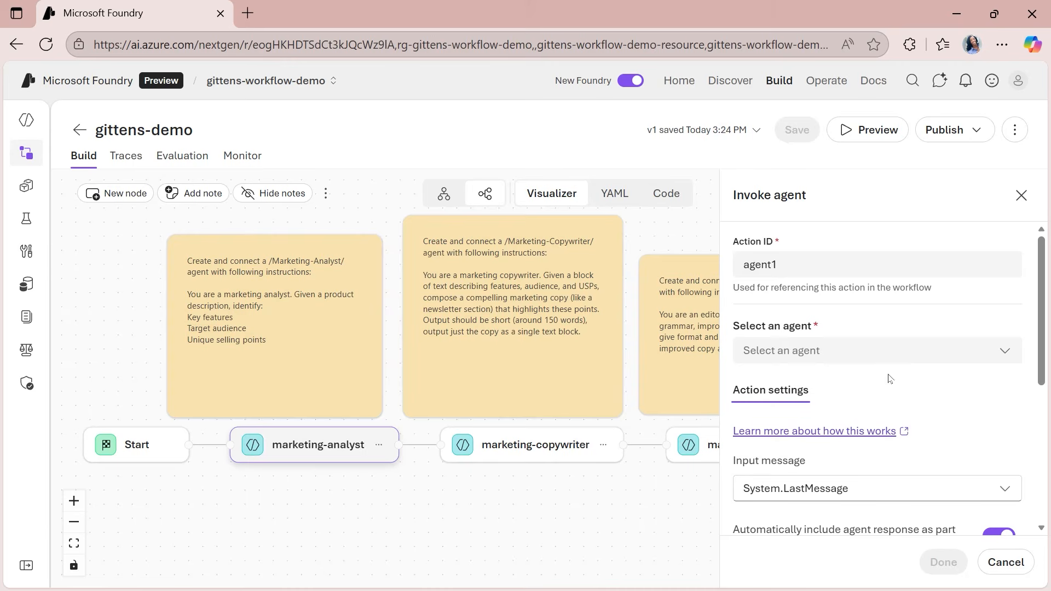
click(859, 352)
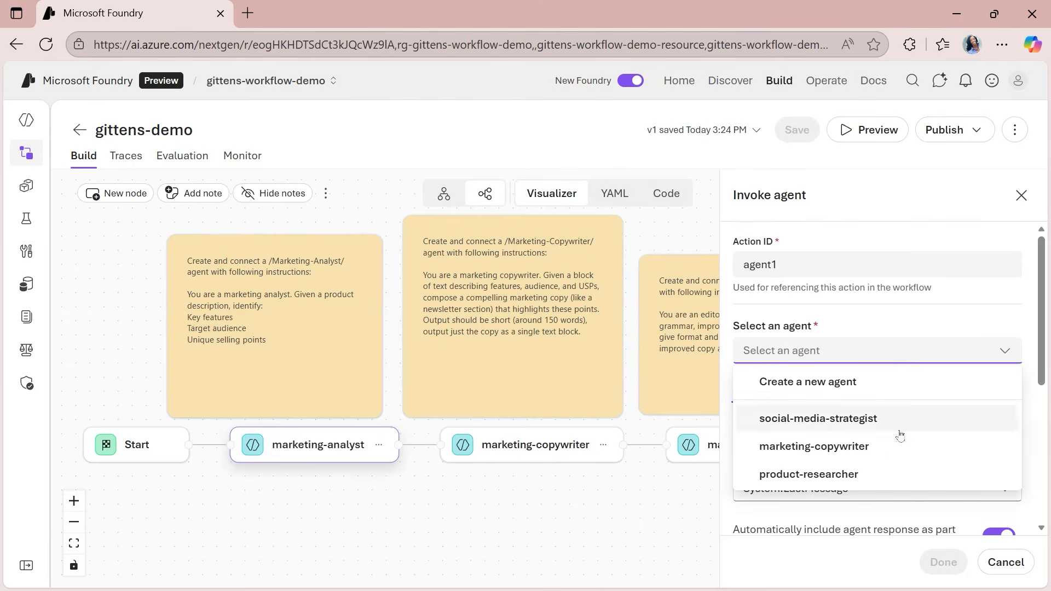
click(877, 479)
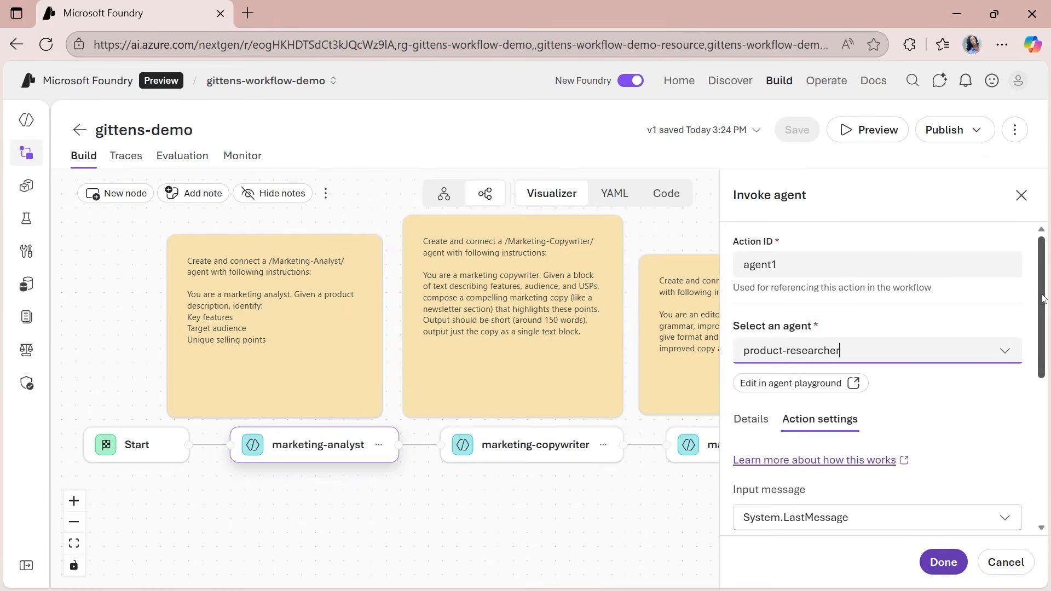
drag(1042, 298, 1017, 444)
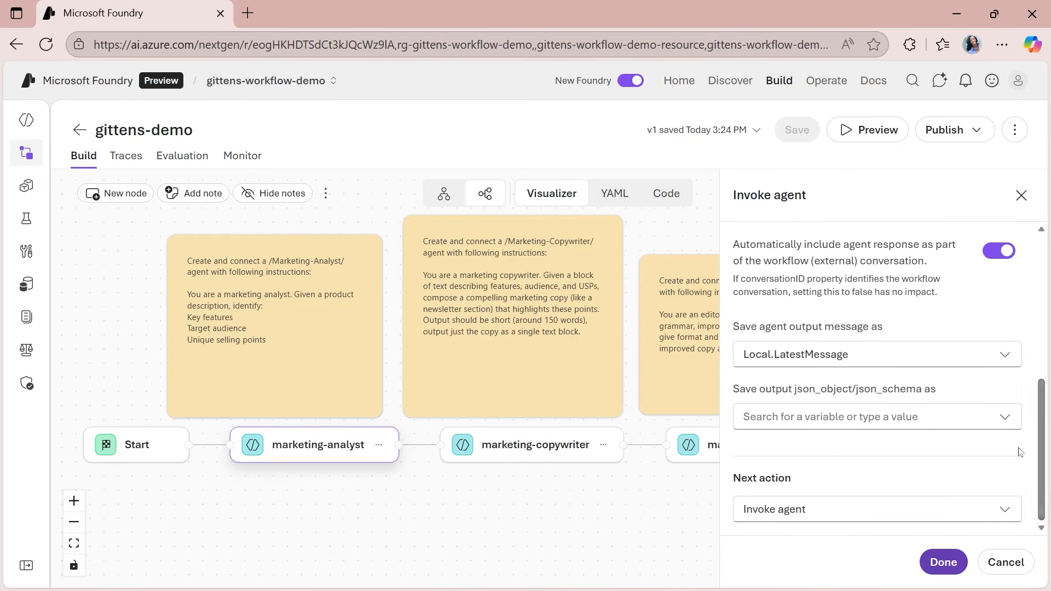
click(937, 565)
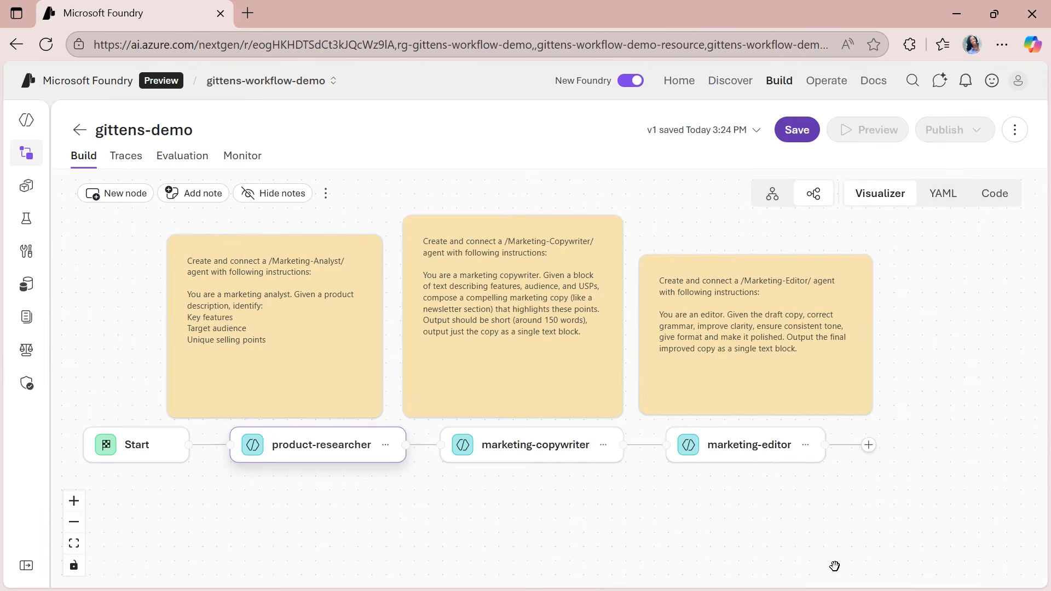
Step: Select the marketing-copywriter agent for the workflow's second agent node and apply the node settings
click(528, 456)
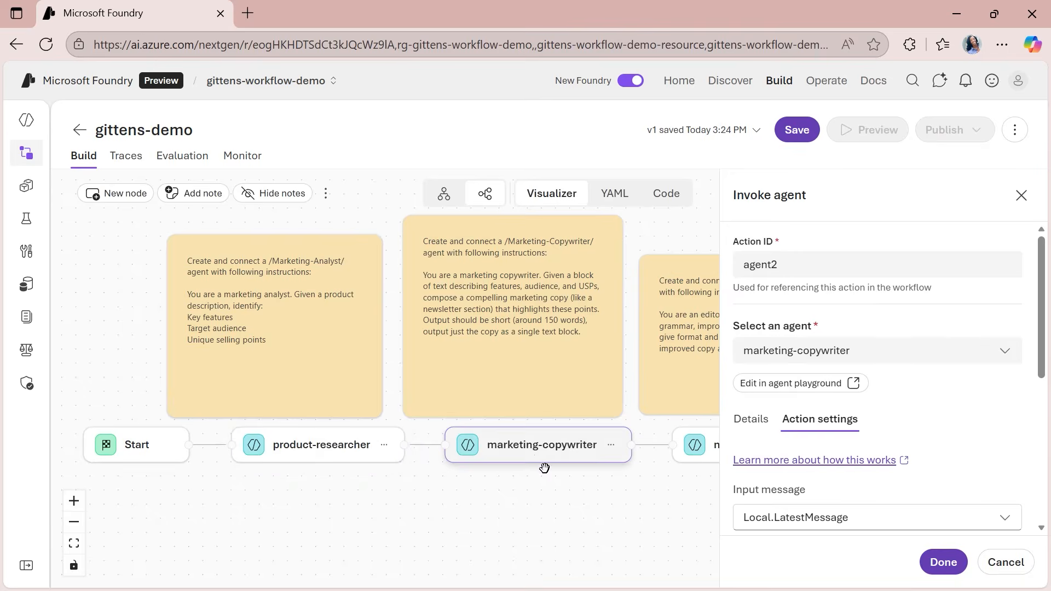
click(997, 358)
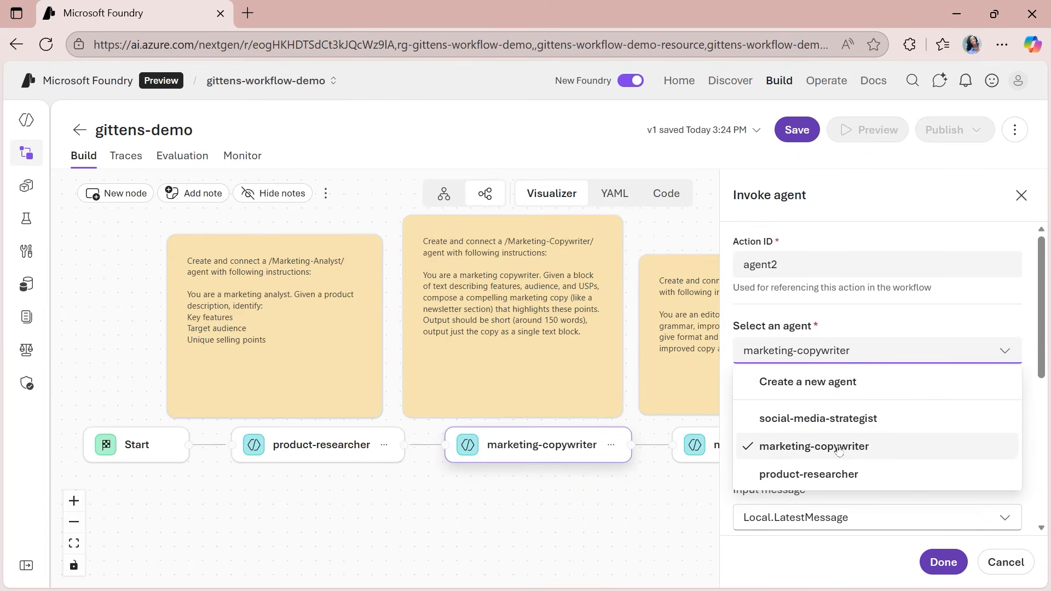
click(918, 446)
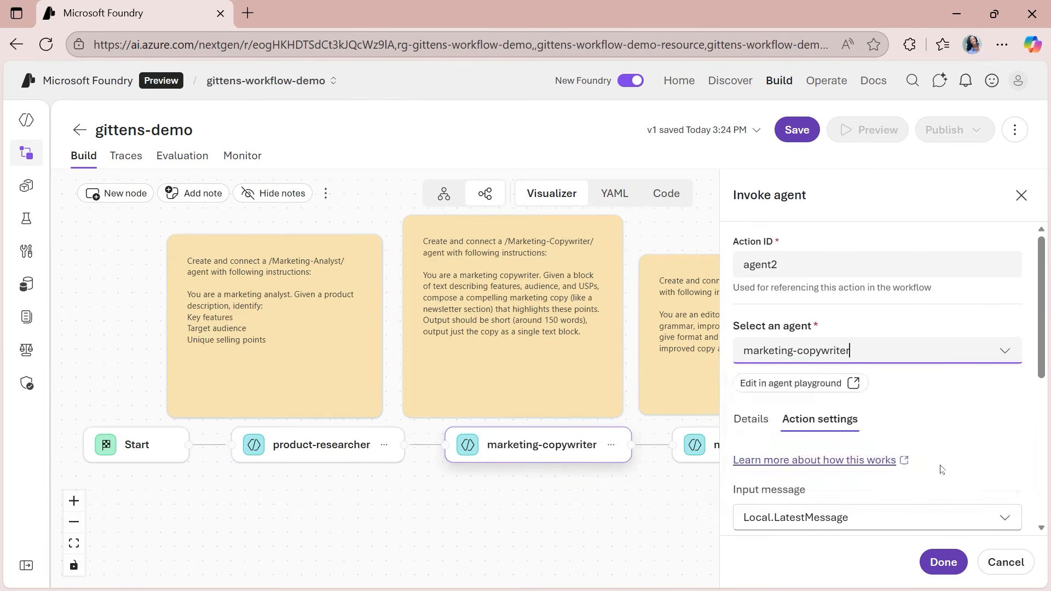
click(942, 563)
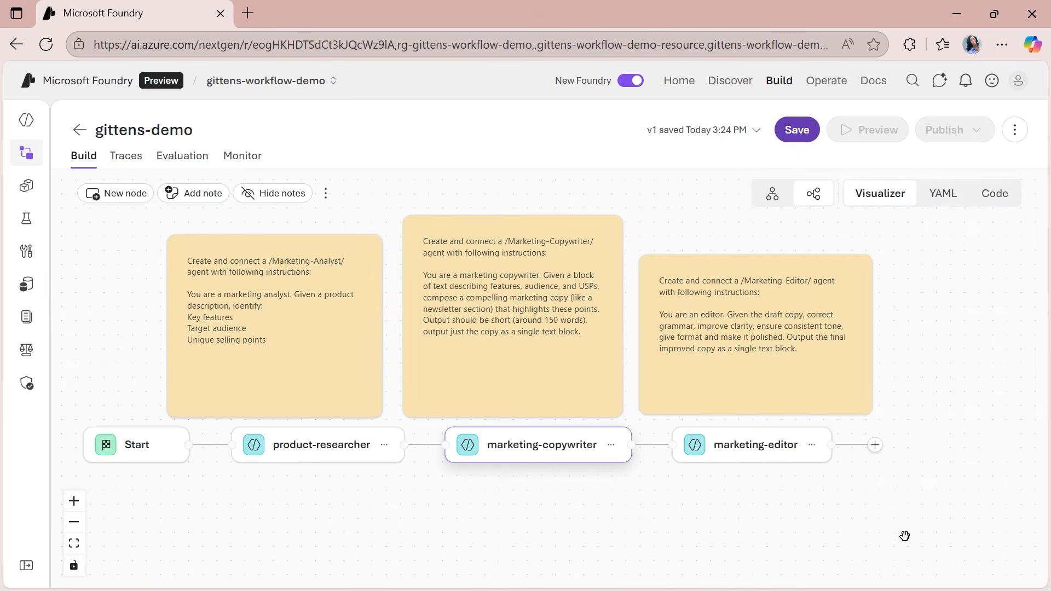
Step: Assign the social-media-strategist agent to the marketing-editor node and save the workflow
click(772, 452)
click(975, 346)
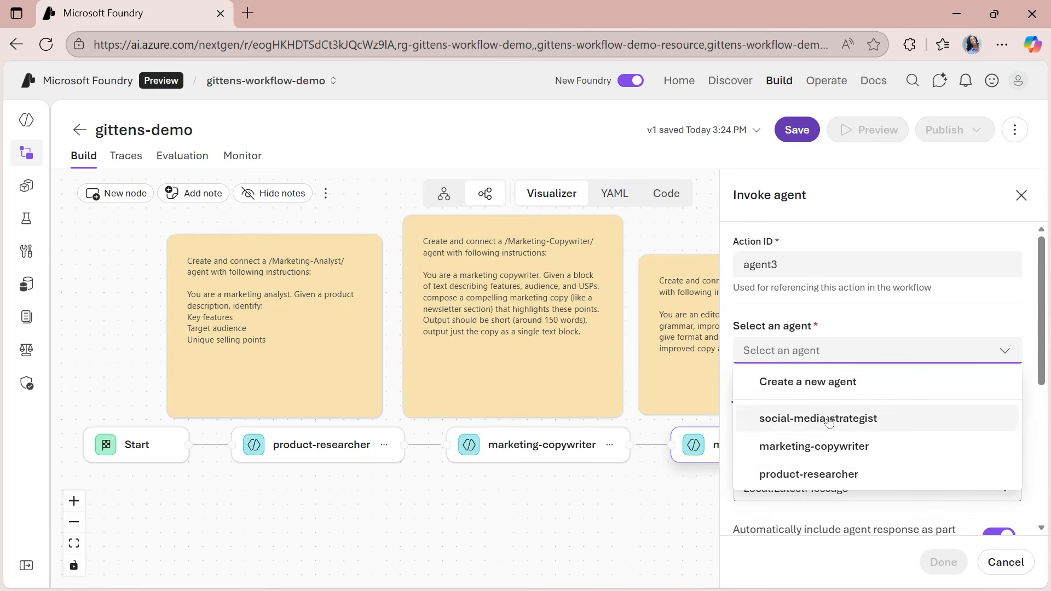
click(799, 418)
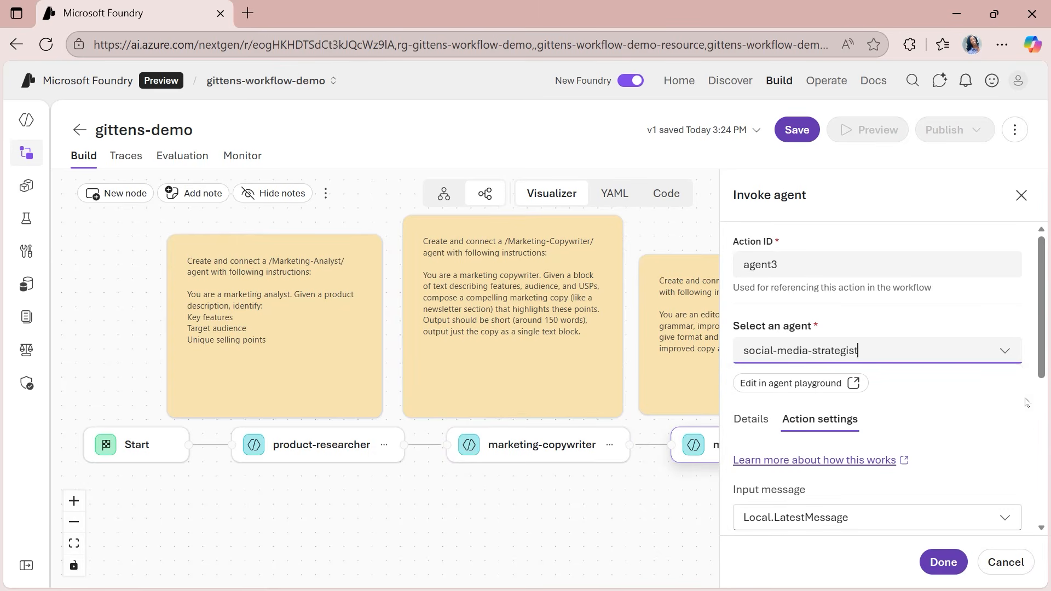
click(943, 562)
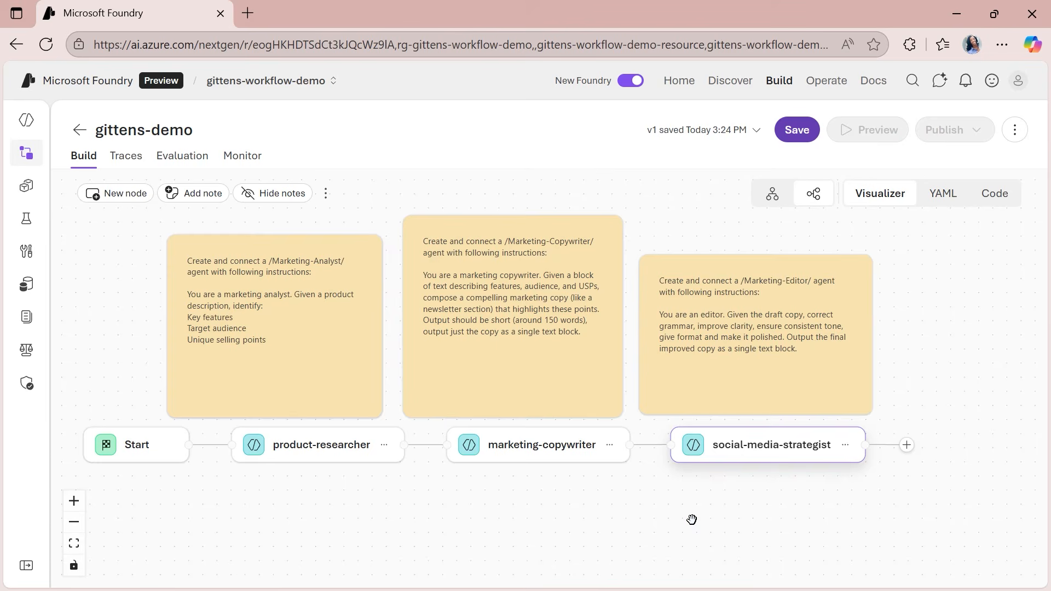
click(779, 130)
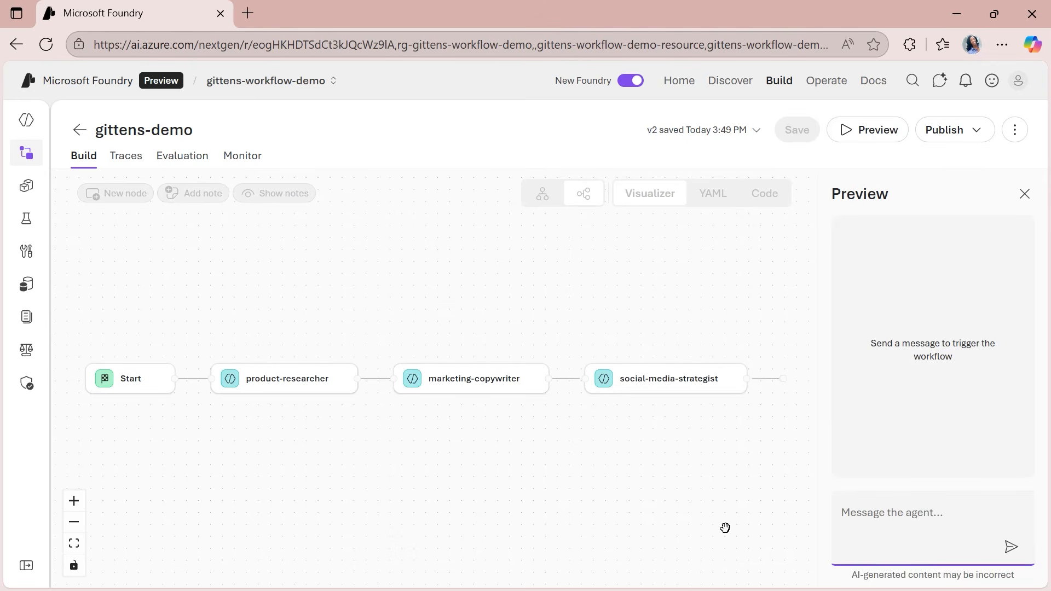
Step: Run the workflow preview with the message "create a social media campaign for the contoso electronics noise canceling wireless earbuds"
text(create a socfial)
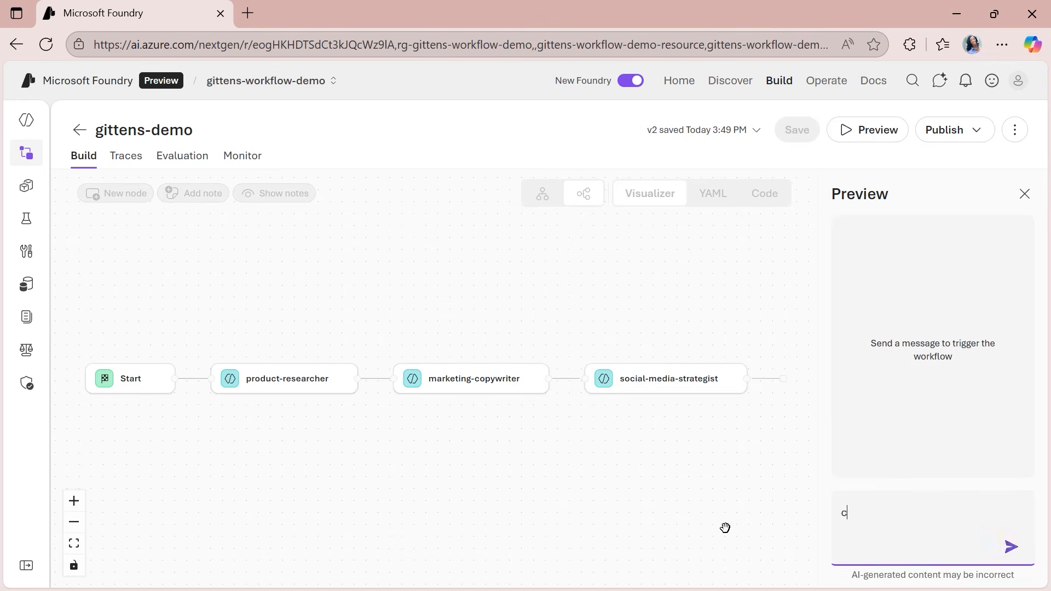
key(BackSpace)
key(BackSpace)
key(BackSpace)
key(BackSpace)
text(ial media campaign for)
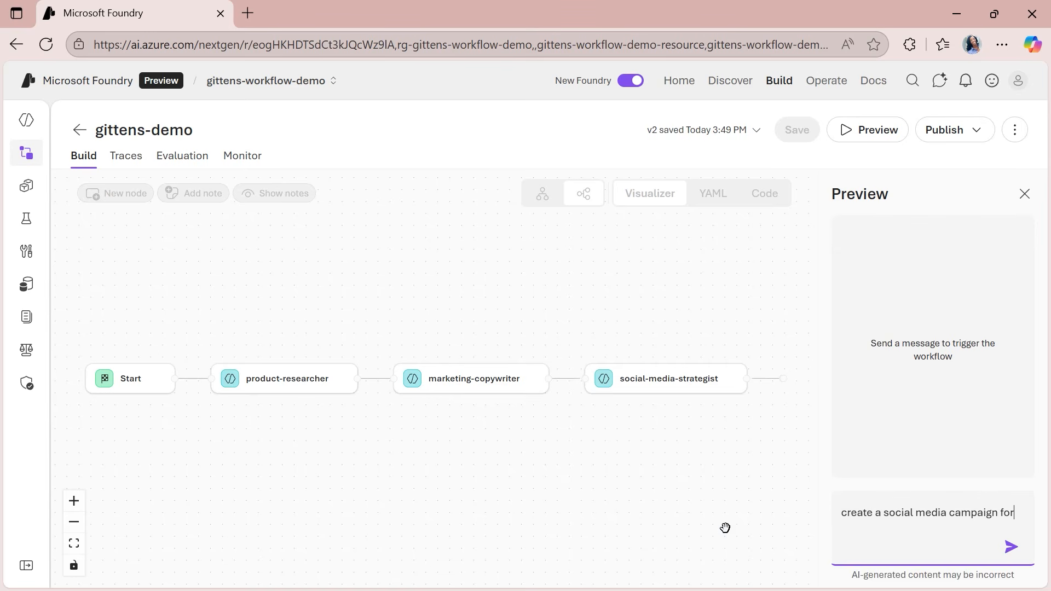
text( the contoso elect)
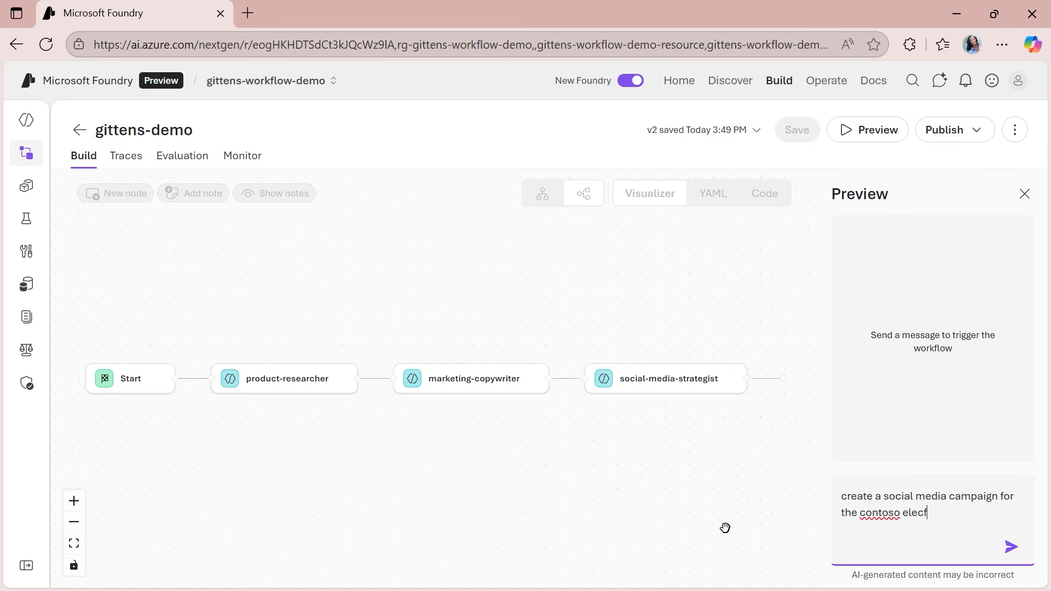
text(ronics noise canceling wireless earbuds)
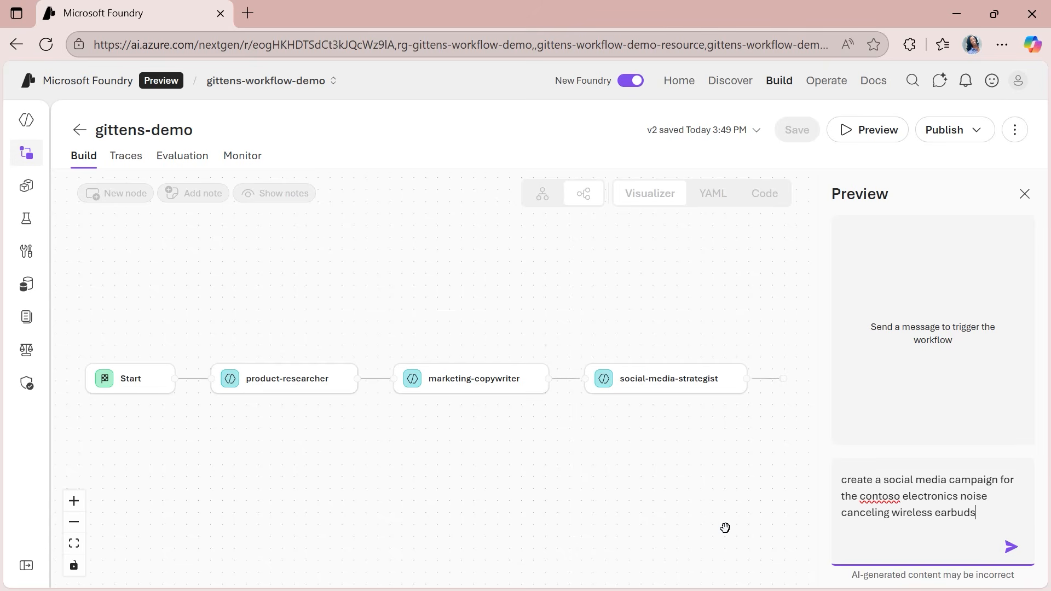
click(1012, 547)
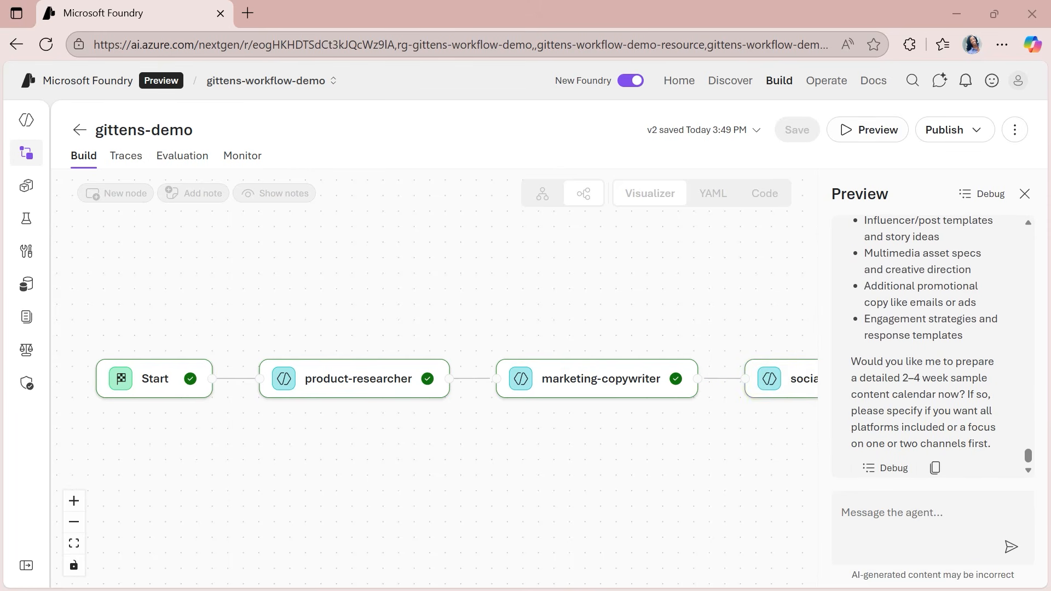
Step: Examine the run status of all workflow nodes and read the final social media posts in the preview response
click(598, 12)
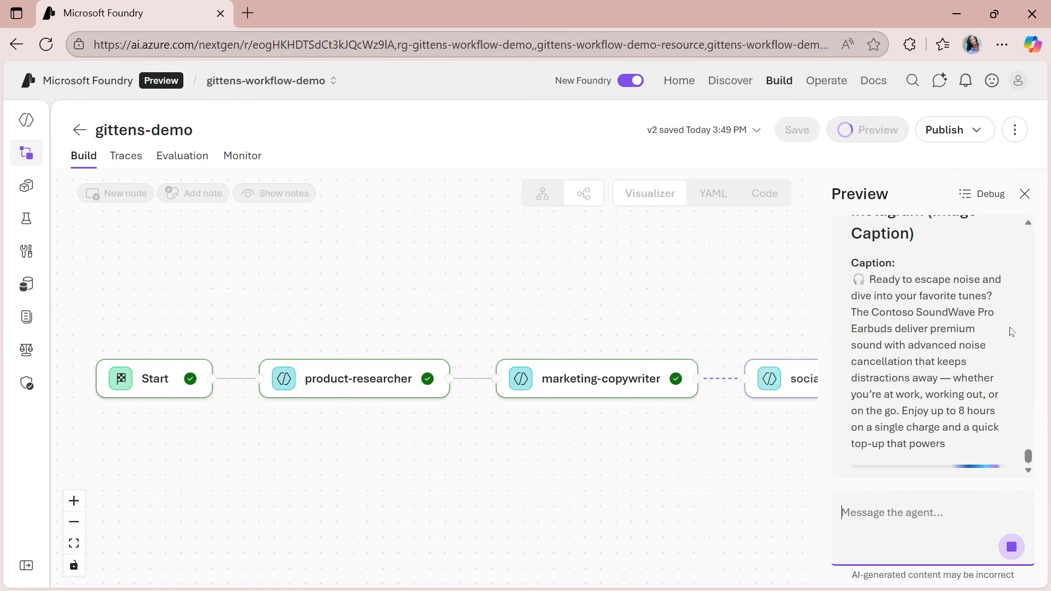
drag(649, 463, 470, 405)
scroll(444, 363, down, 3)
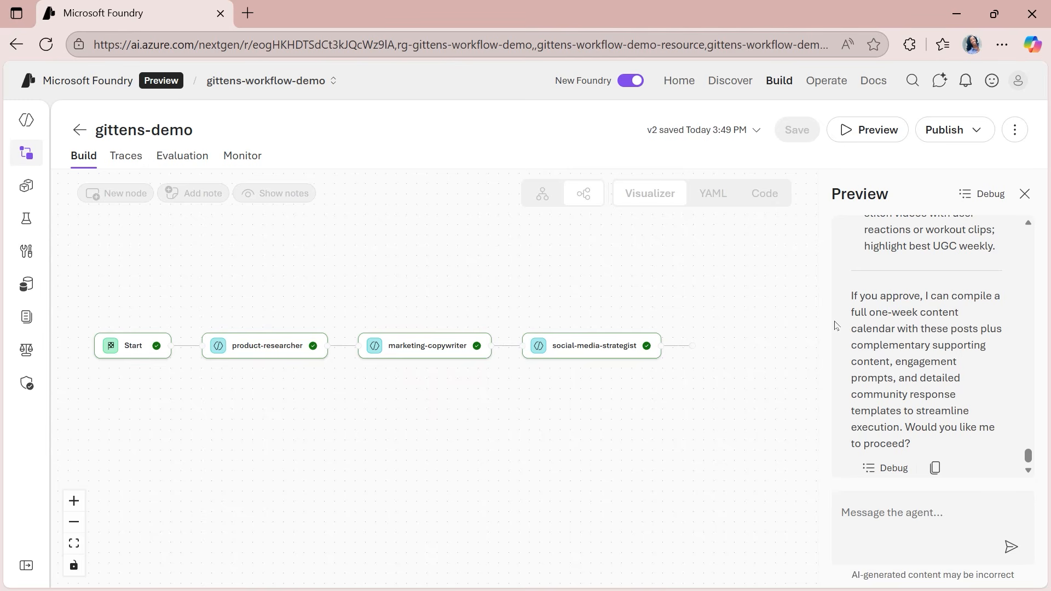
scroll(1036, 400, up, 1)
drag(1030, 454, 1044, 403)
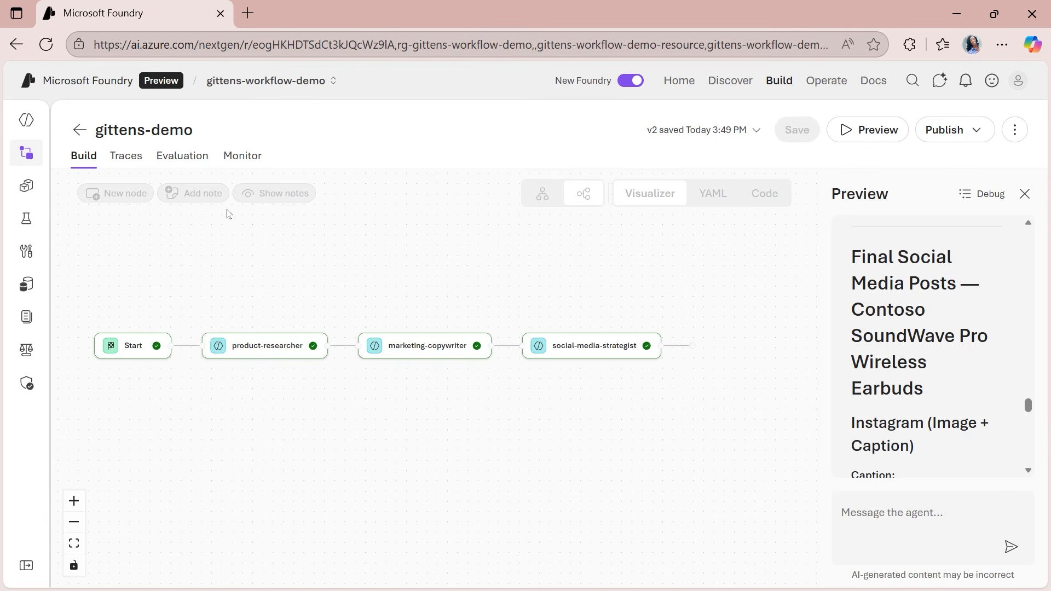
Step: Open the newest conversation in the workflow's traces and review the overall response's user input and agent output
click(126, 160)
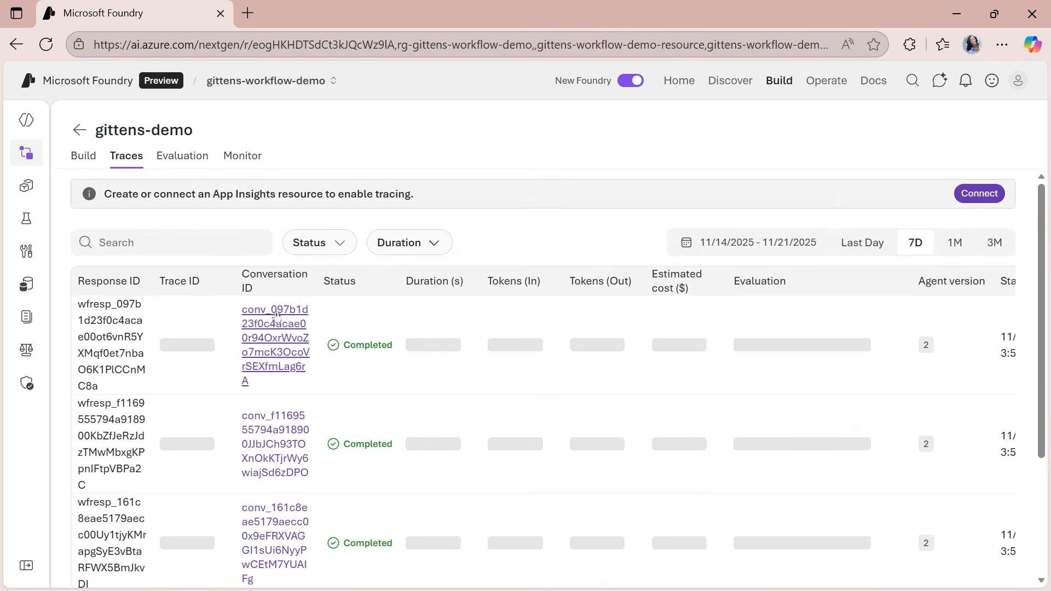
click(279, 324)
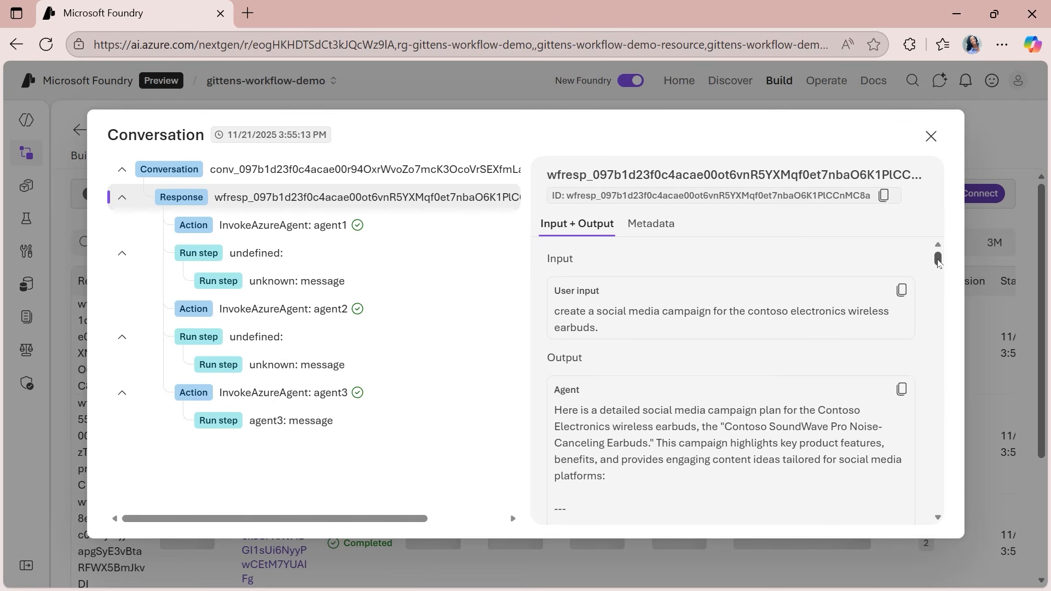
drag(939, 263, 941, 266)
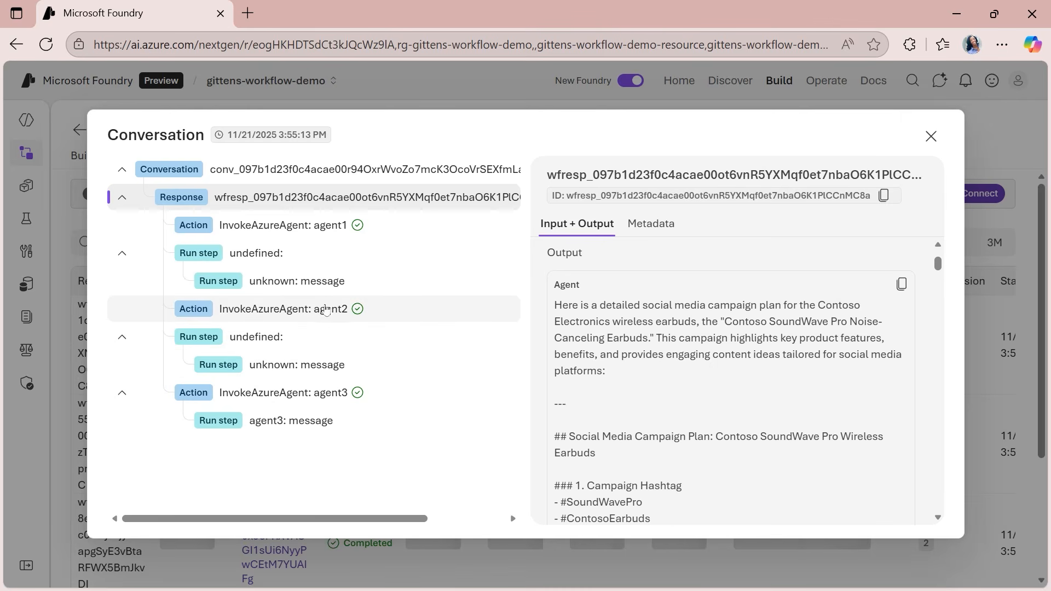
Step: Inspect the agent2 action's metadata in the conversation trace and read the output of its message run step
click(331, 311)
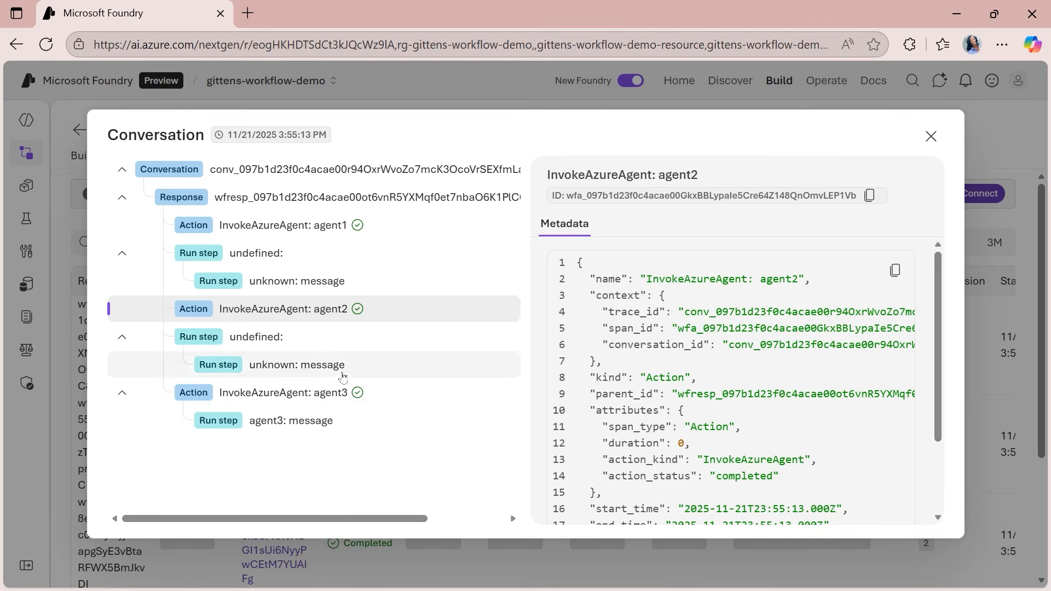
click(332, 342)
click(333, 367)
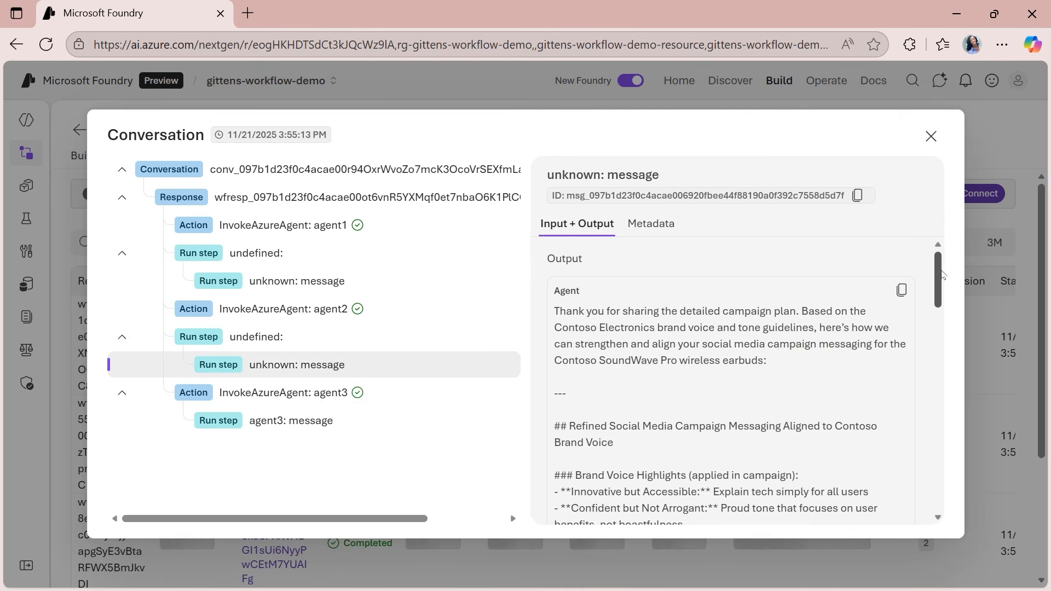
scroll(941, 279, down, 1)
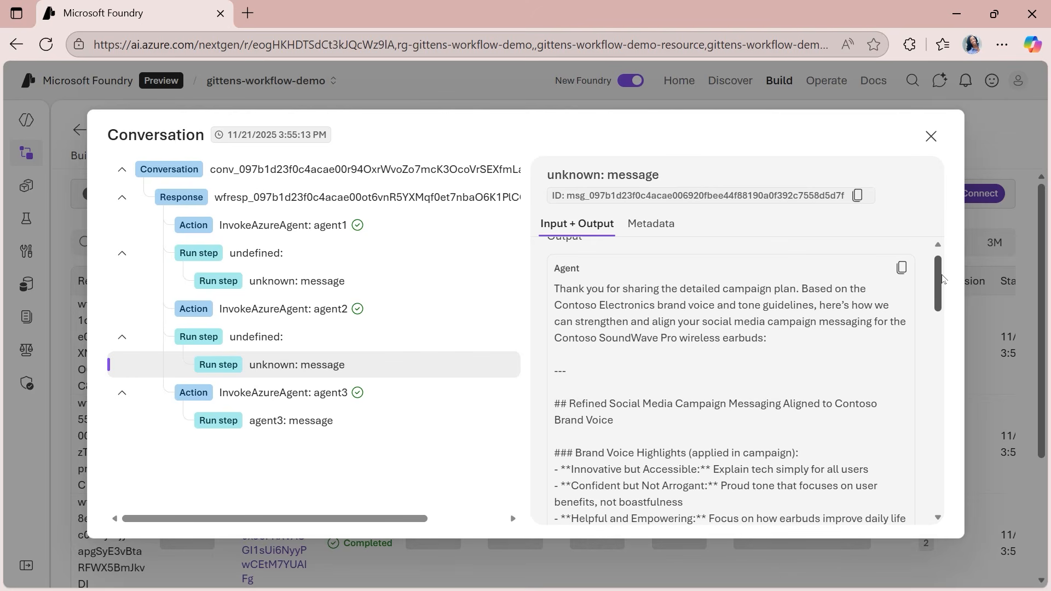
scroll(942, 279, down, 2)
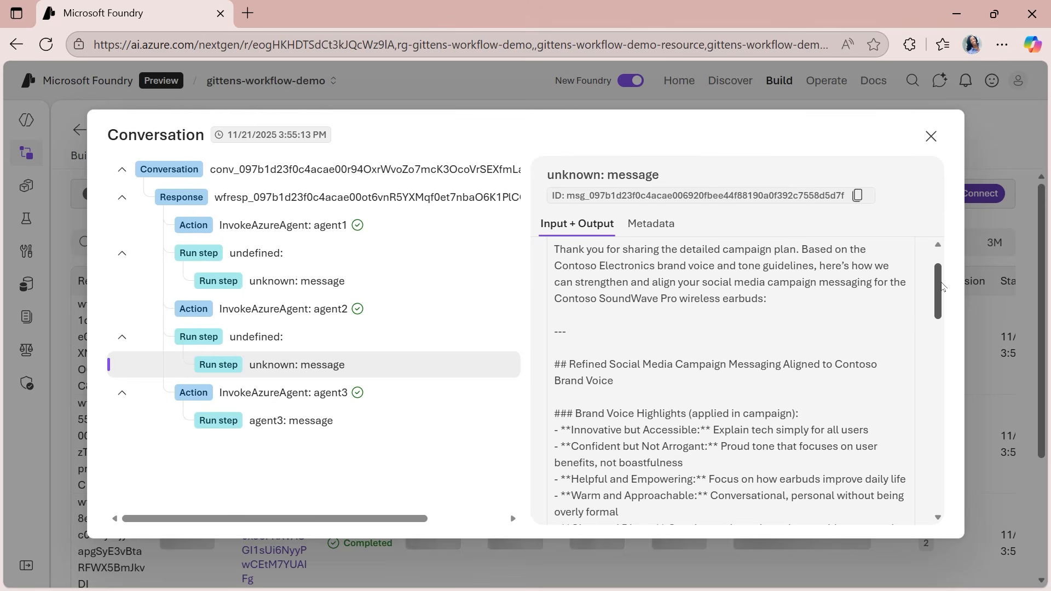
drag(942, 285, 938, 454)
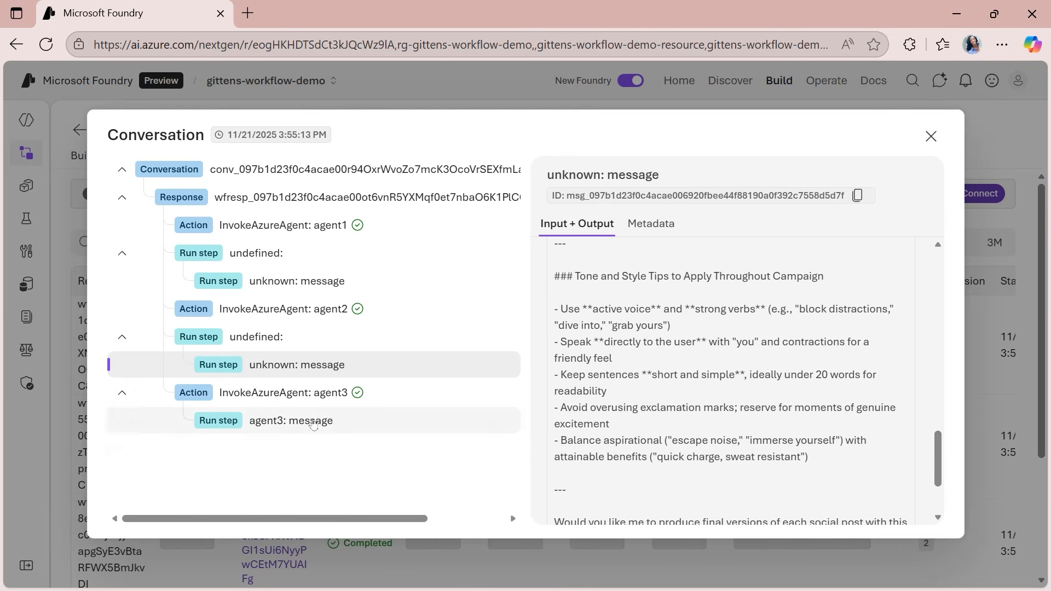
Step: Read the full output of the agent3 message run step, from the final social media posts through the engagement tactics
click(153, 423)
drag(945, 398, 941, 259)
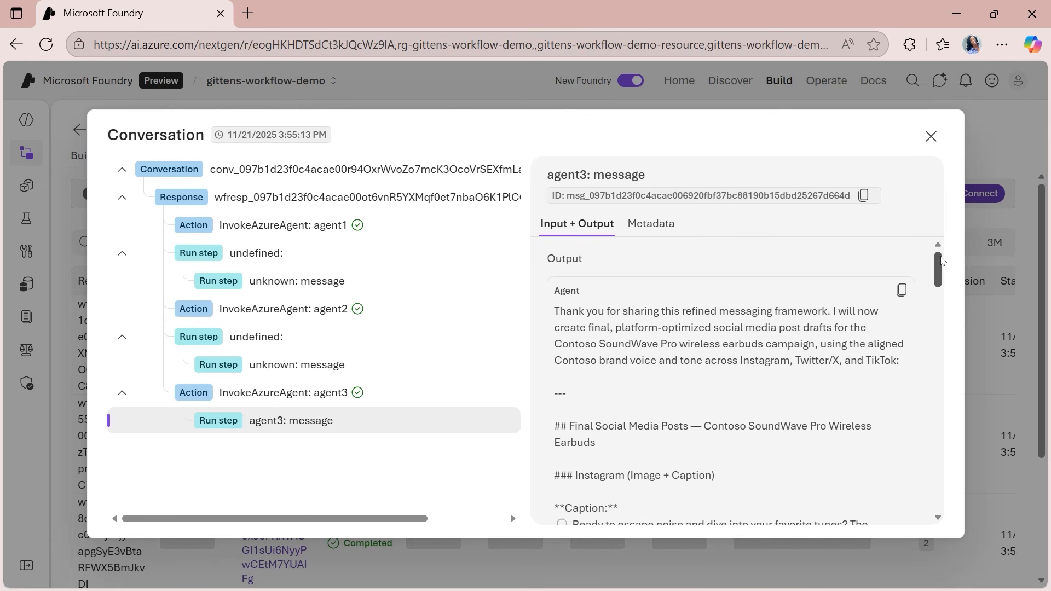
scroll(941, 290, down, 2)
drag(941, 295, 925, 510)
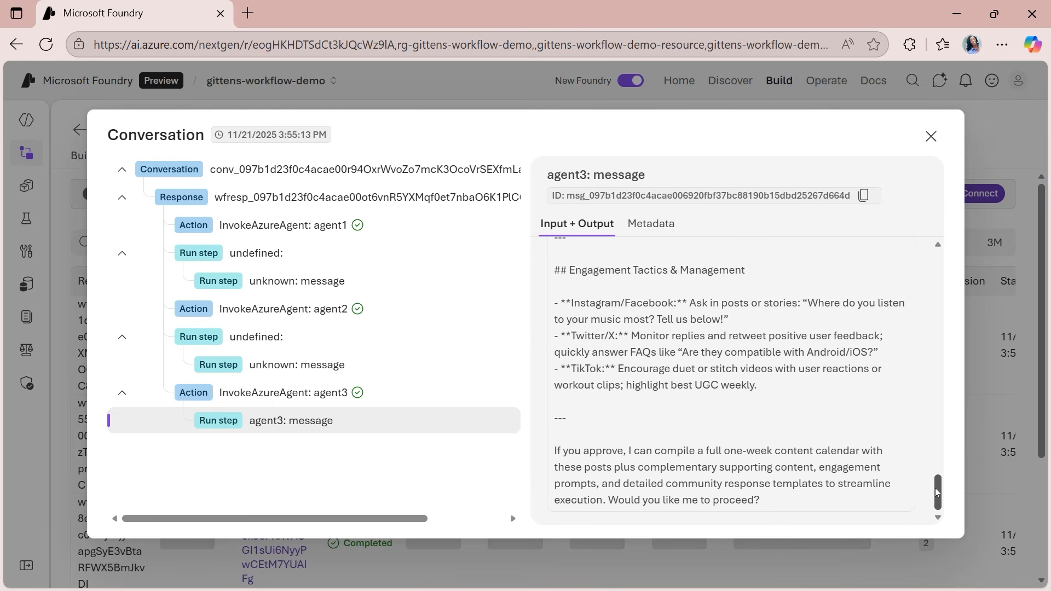
drag(935, 487, 974, 251)
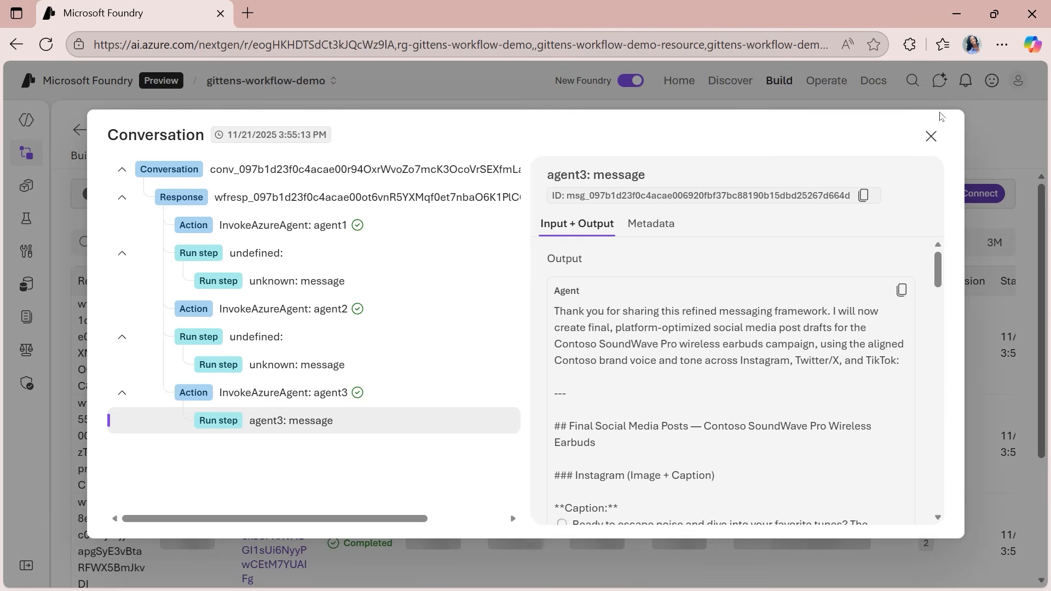